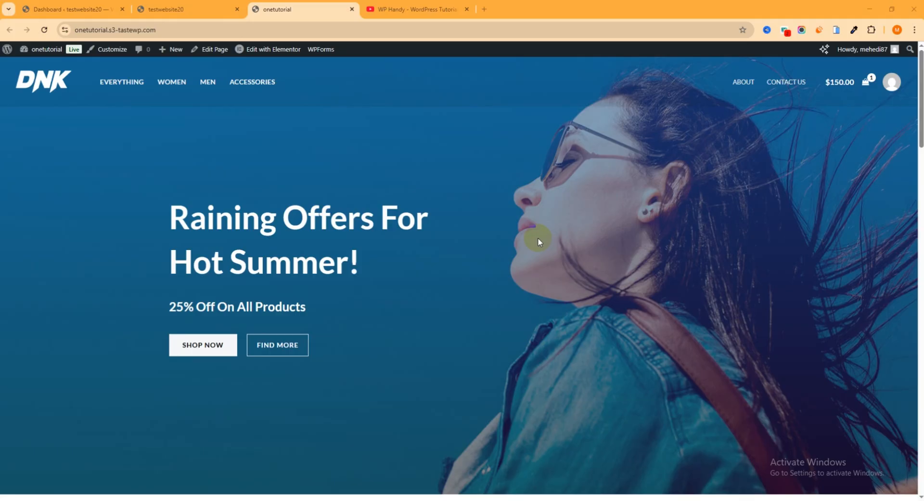
left_click(418, 9)
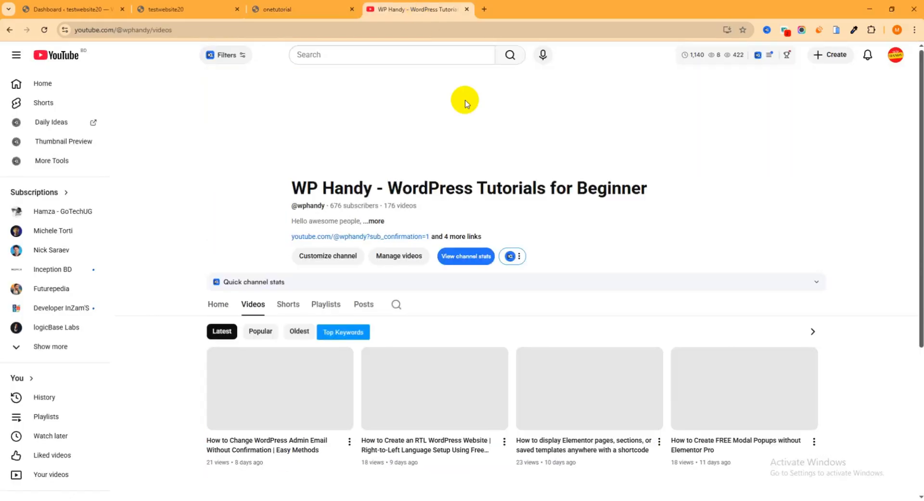
scroll(531, 271, "down", 3)
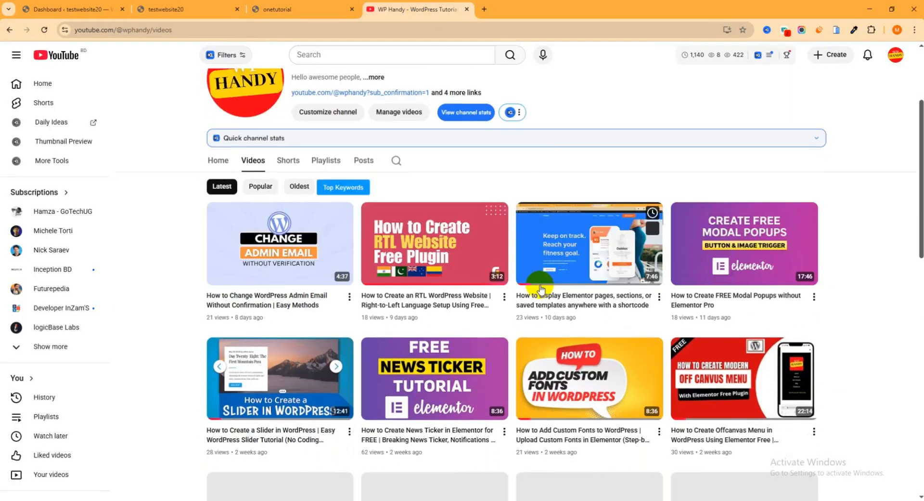
scroll(541, 291, "down", 3)
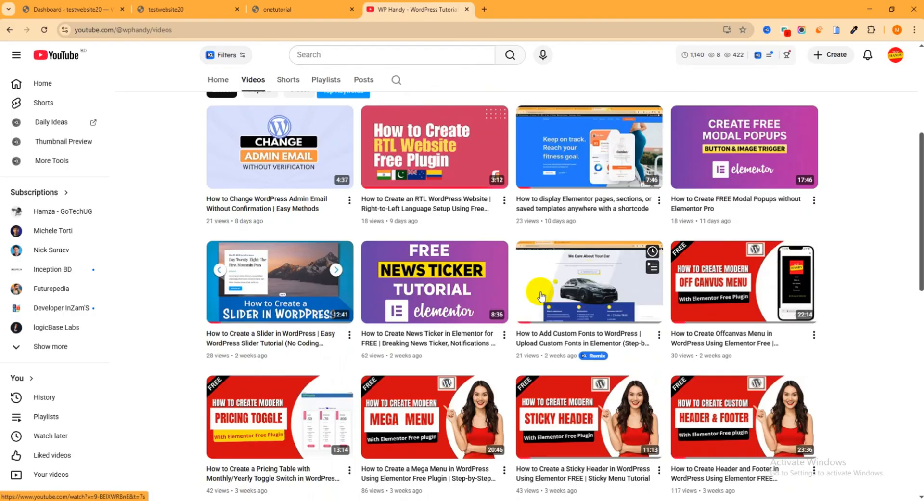
scroll(545, 301, "down", 4)
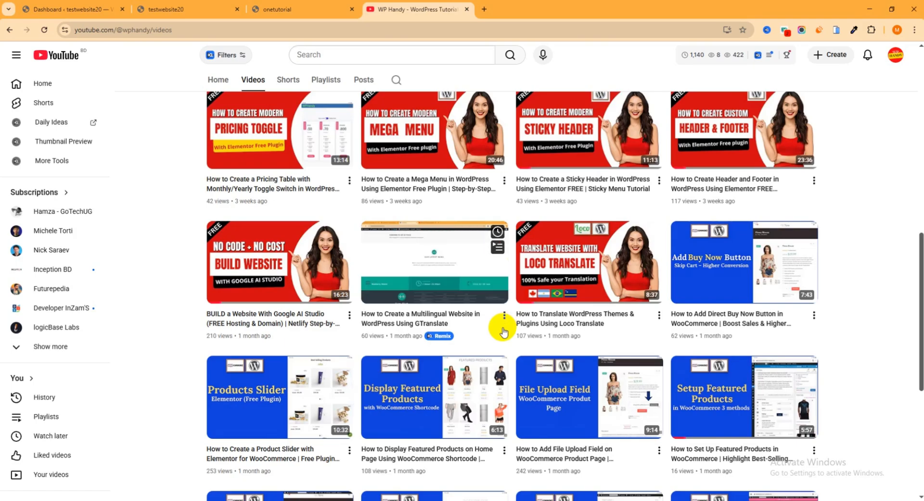
scroll(499, 333, "down", 5)
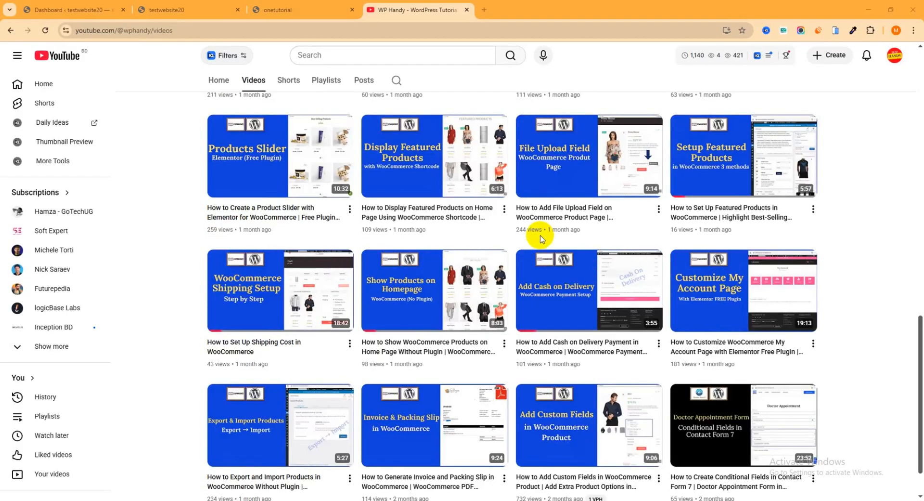
left_click(467, 9)
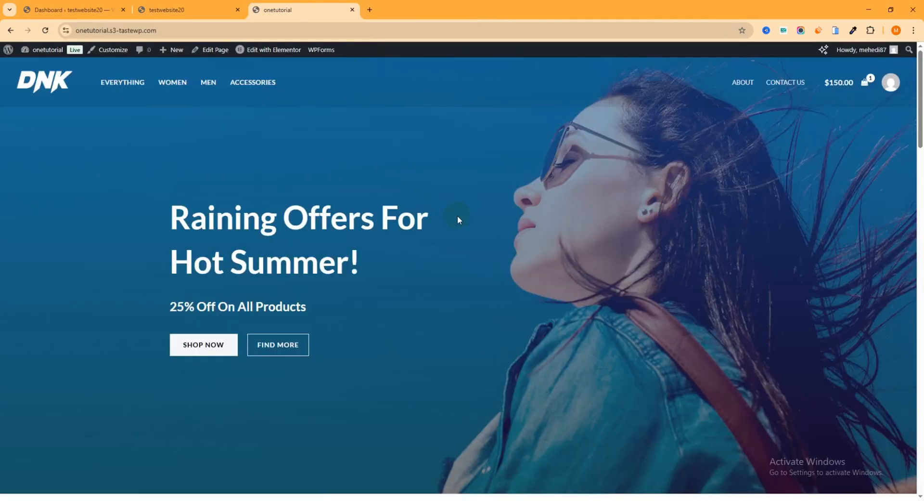
Step: Copy the store's address and open it in a new incognito window
left_click(186, 31)
key("ctrl+c")
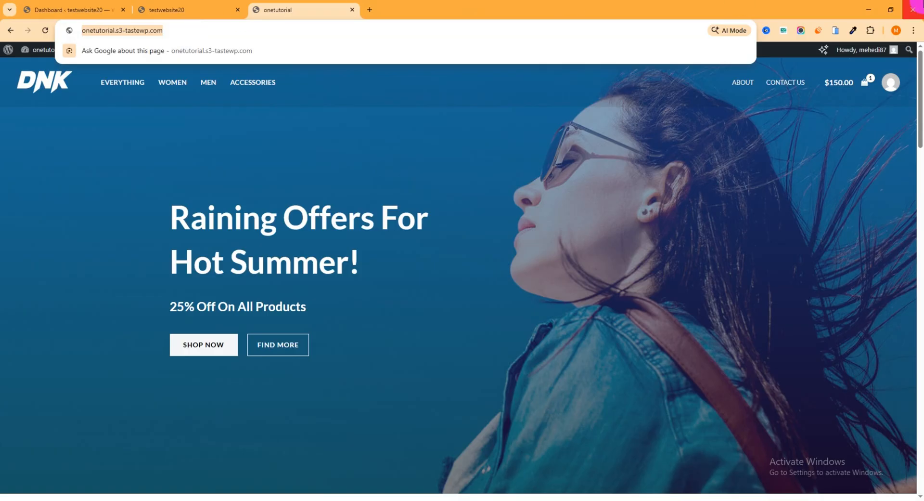
left_click(914, 30)
left_click(825, 100)
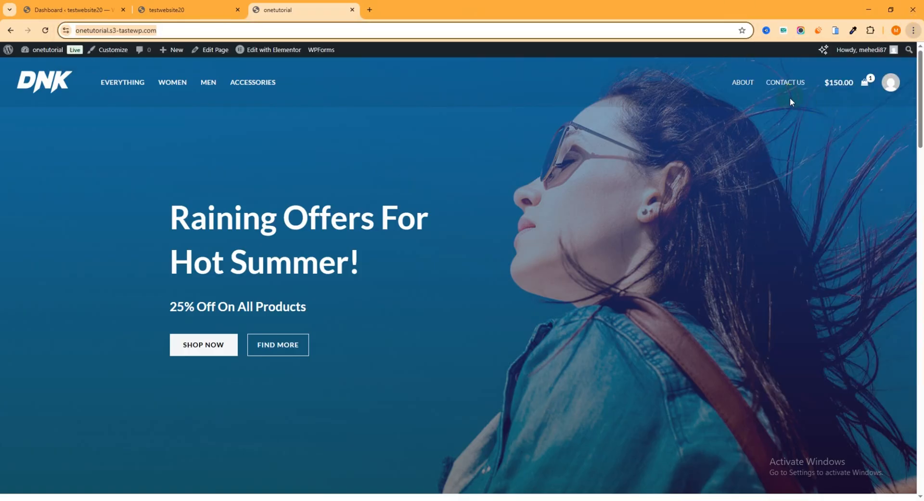
key("ctrl+v")
key("Return")
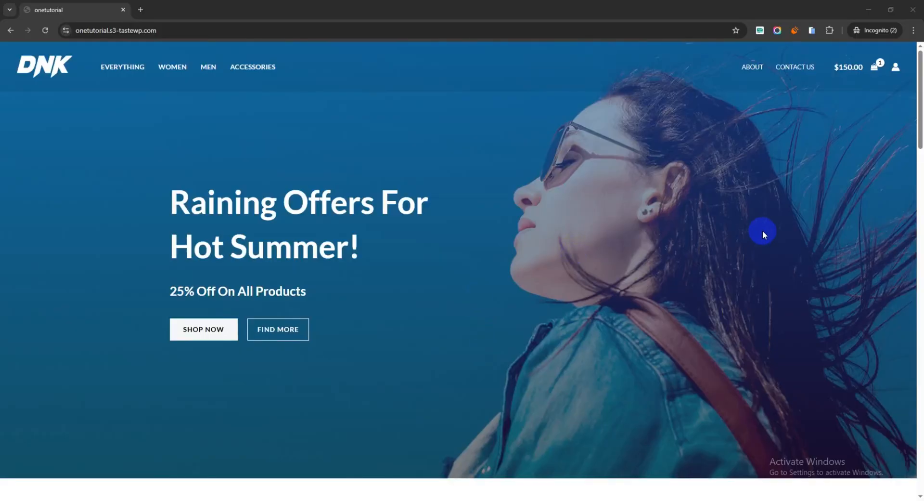
Step: Open the My Account page and fill the Register form's email address with the customer's e-mail
left_click(899, 71)
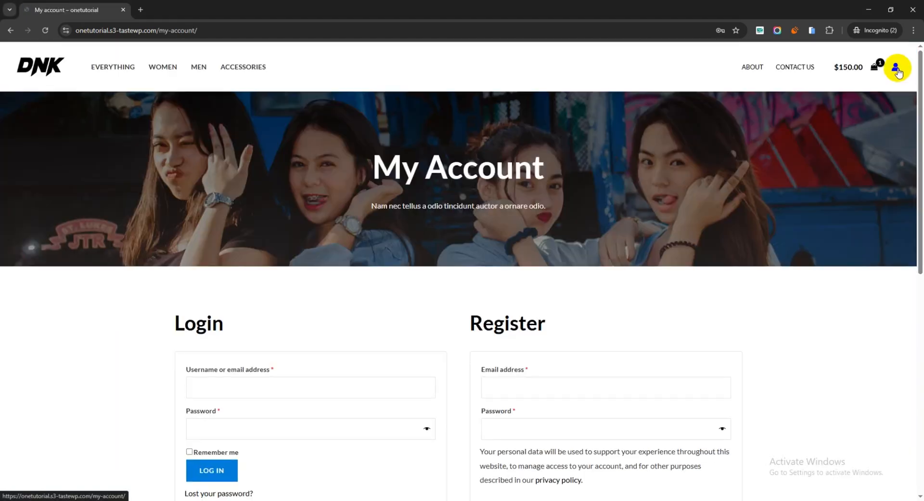
scroll(681, 192, "down", 3)
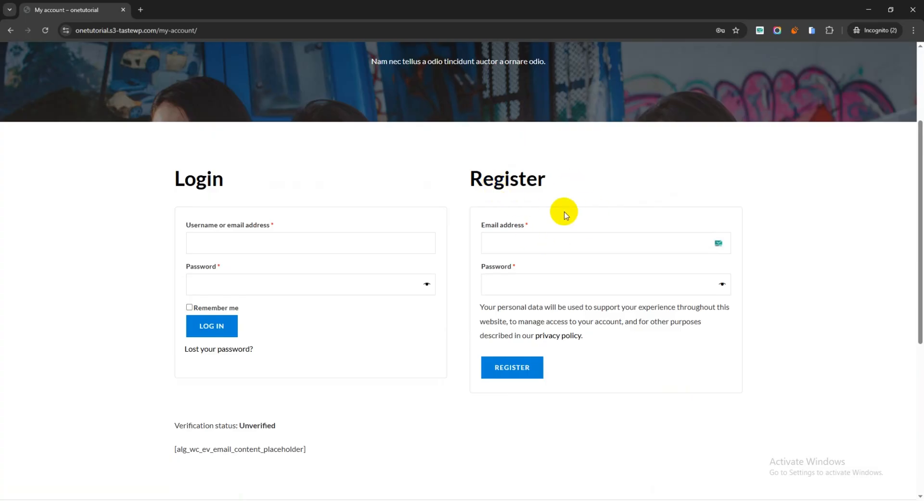
left_click(527, 243)
left_click(569, 290)
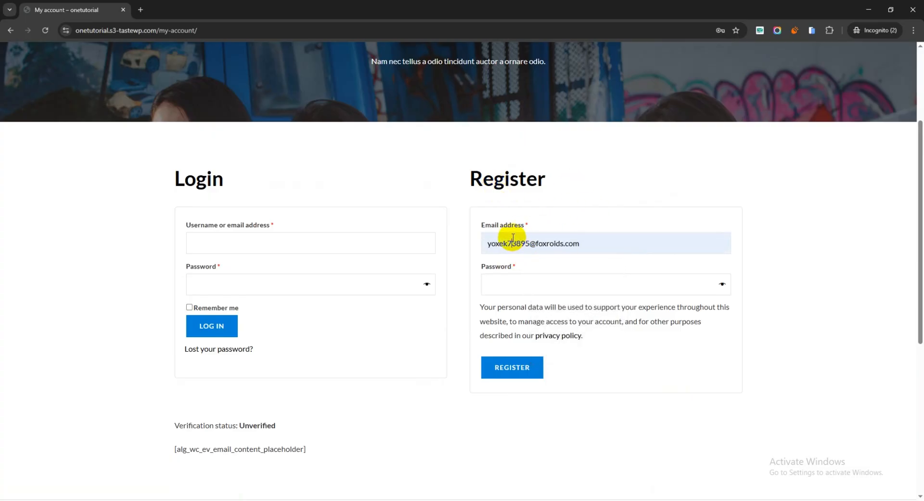
key("ctrl+a")
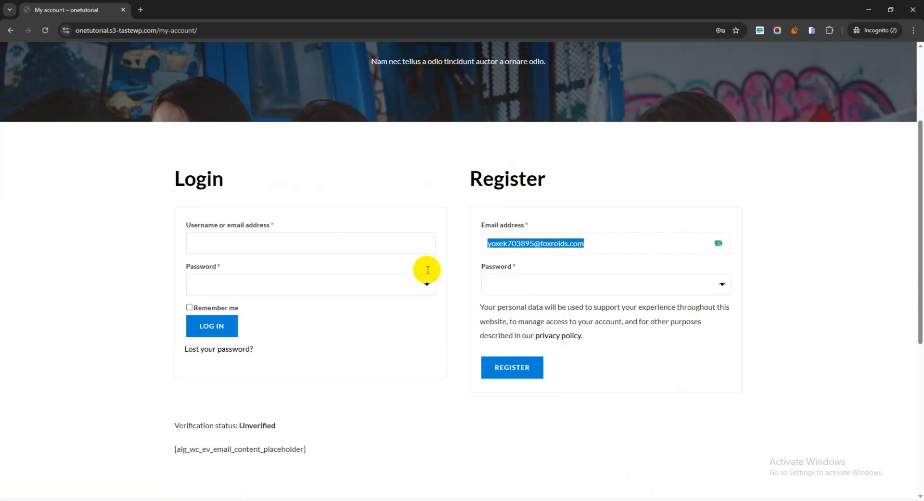
Step: Paste the account password into the Register form's password field and register the new account
left_click(515, 284)
key("ctrl+v")
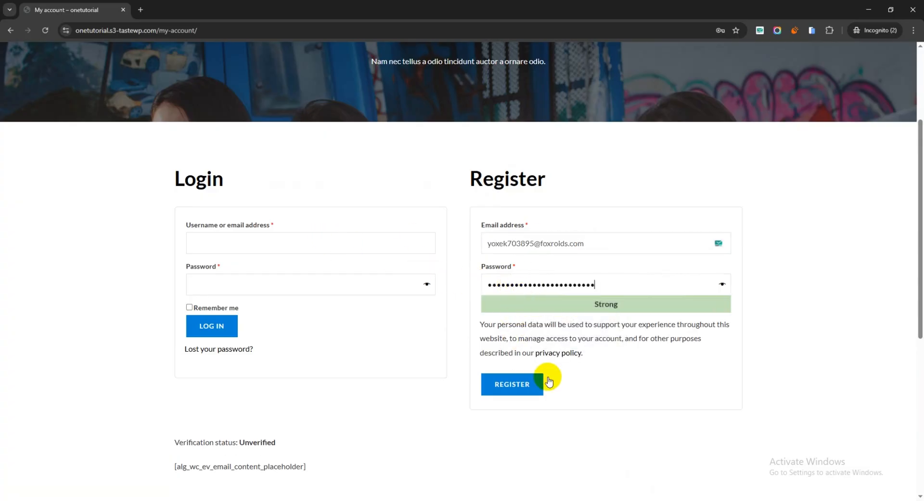
left_click(515, 387)
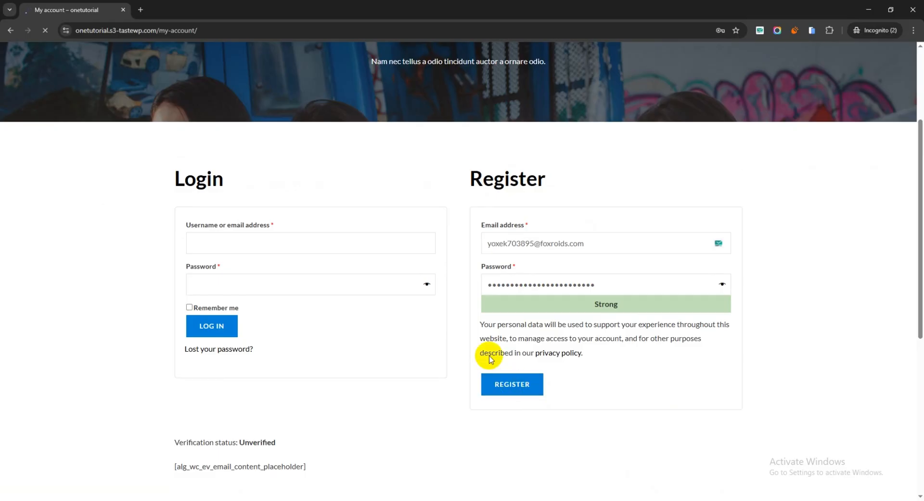
scroll(391, 275, "up", 1)
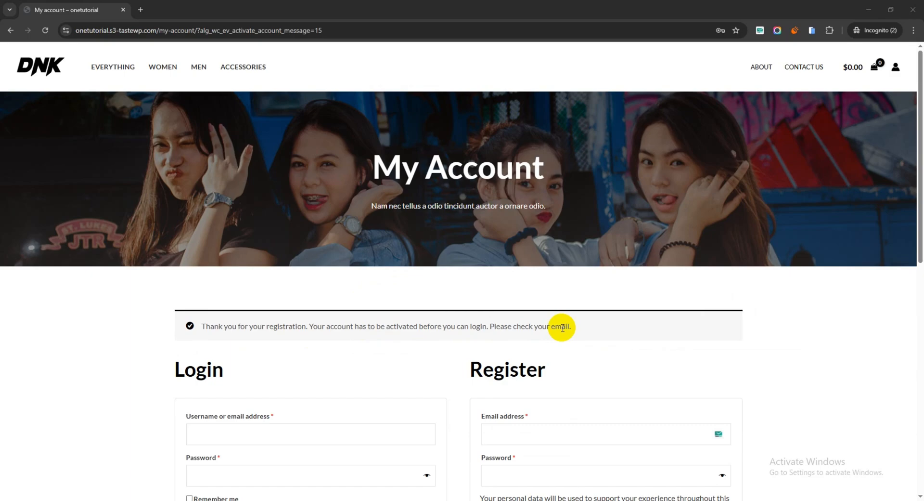
Step: Open the Women category and add the Blue Denim Shorts to the cart
left_click(166, 67)
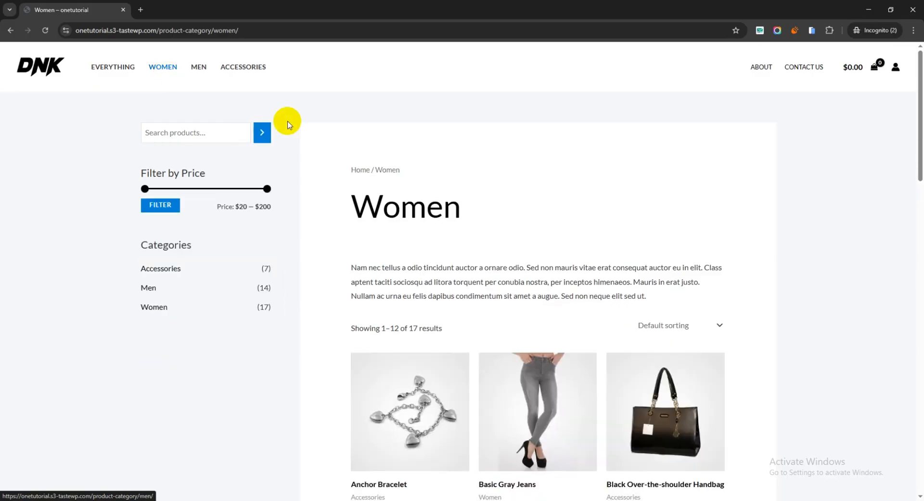
scroll(544, 227, "down", 6)
left_click(536, 327)
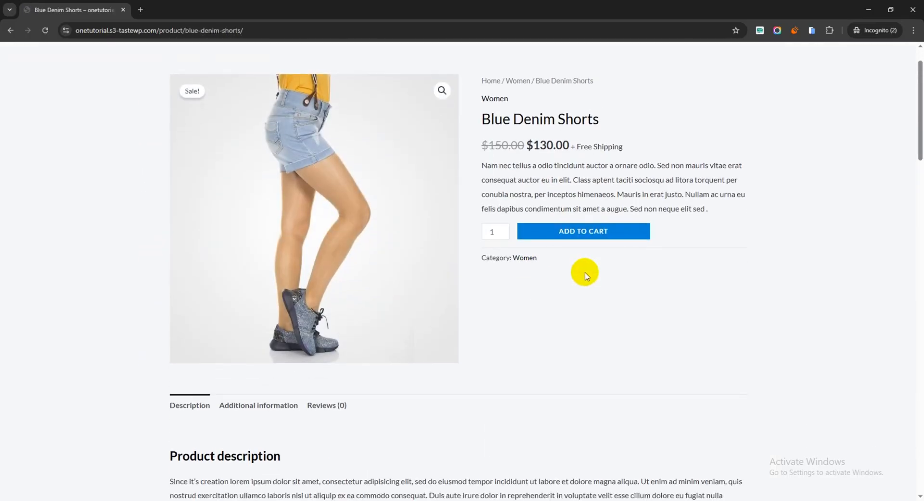
left_click(593, 235)
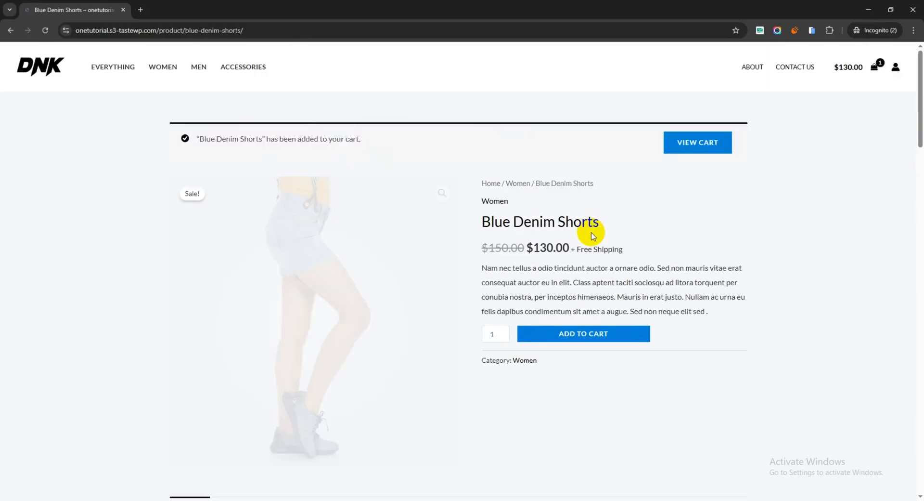
Step: View the cart and proceed to checkout
left_click(698, 143)
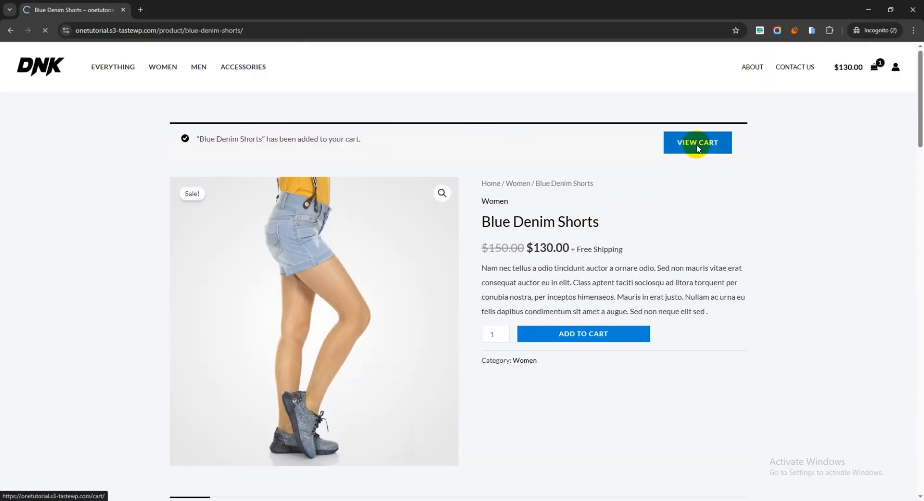
scroll(693, 144, "down", 5)
left_click(584, 185)
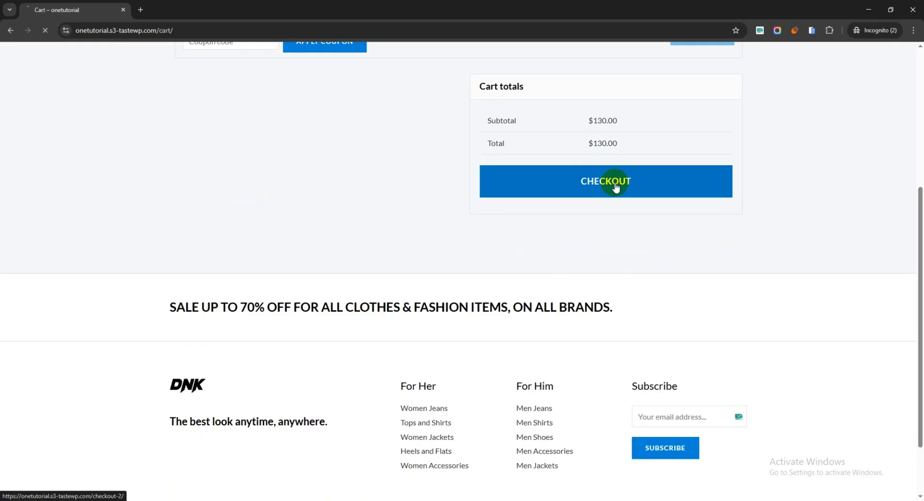
scroll(474, 185, "down", 3)
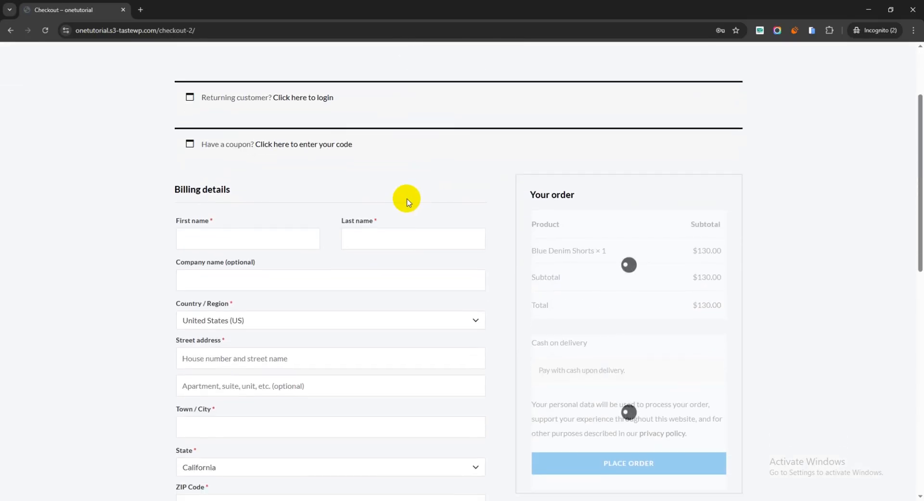
Step: Autofill the billing details with the customer's saved name, address and phone, and fill in the customer's e-mail
left_click(244, 207)
left_click(265, 245)
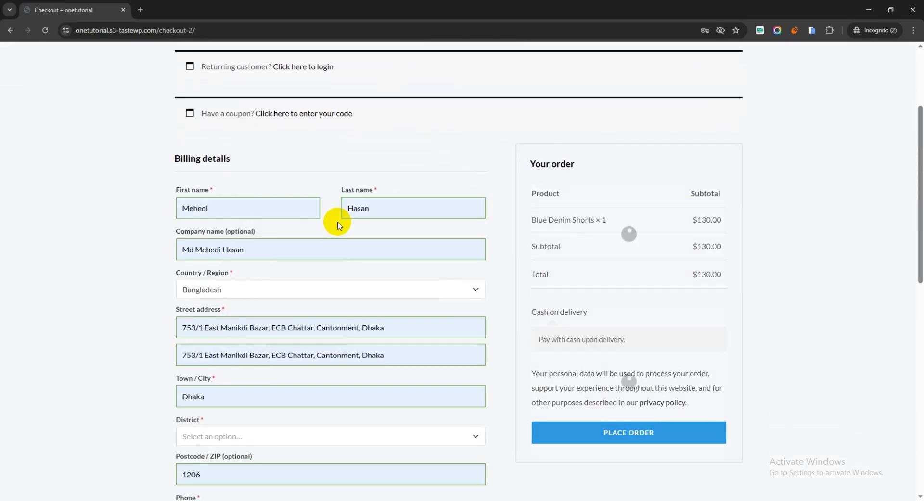
scroll(355, 231, "down", 6)
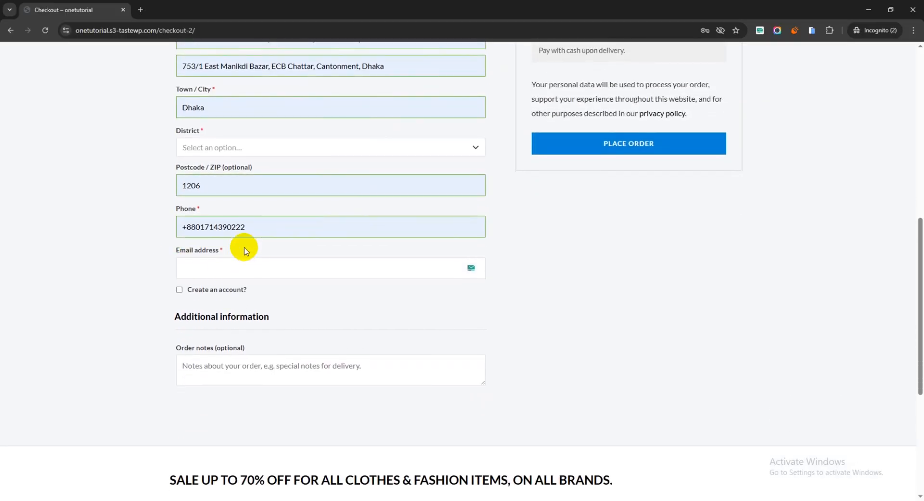
left_click(221, 268)
left_click(264, 312)
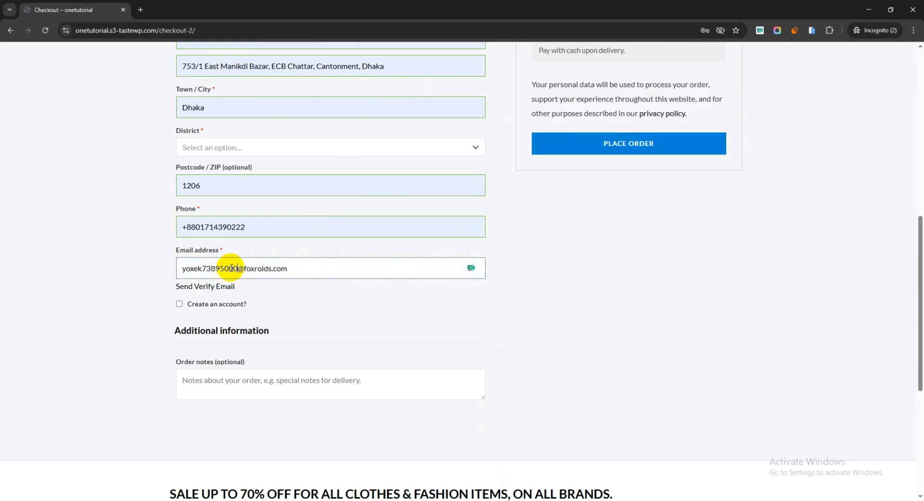
Step: Select Barguna as the billing district and place the order
scroll(367, 278, "up", 5)
scroll(289, 255, "down", 2)
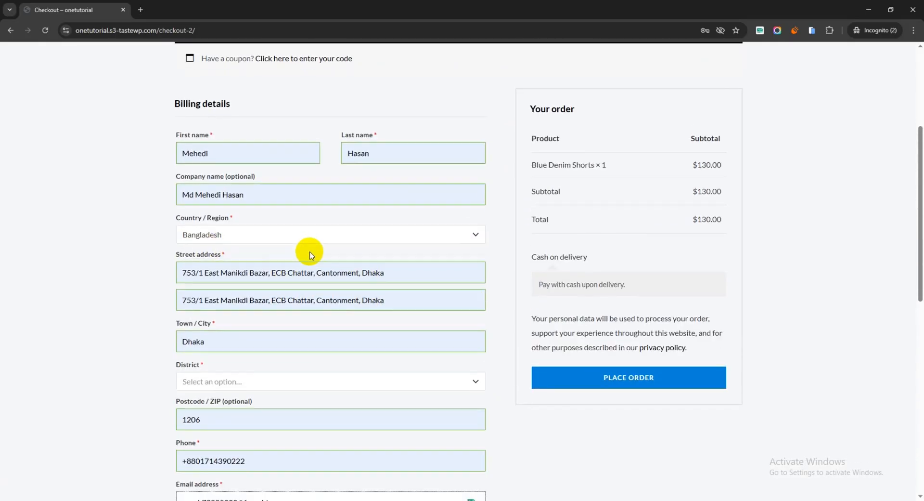
left_click(230, 291)
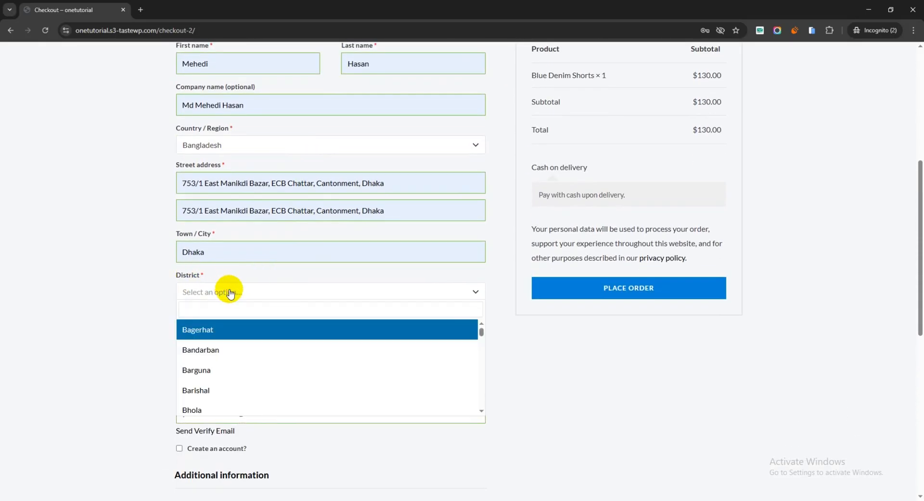
left_click(214, 370)
scroll(763, 289, "up", 2)
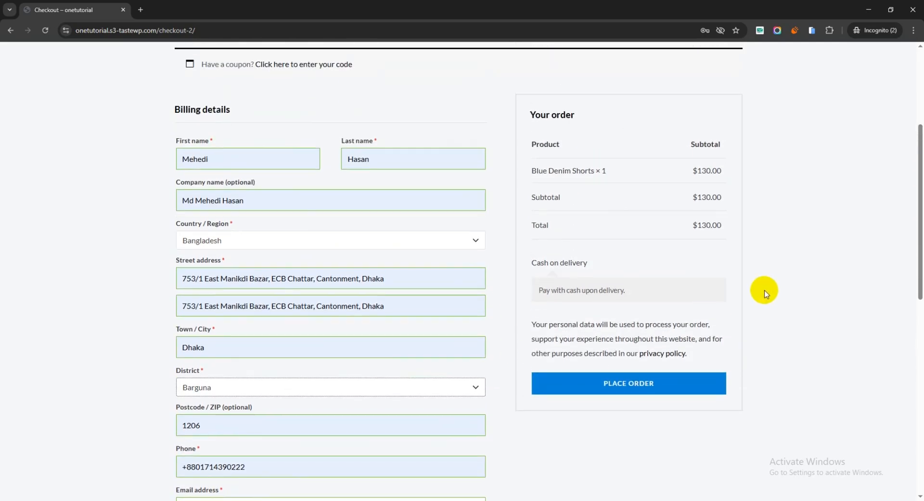
scroll(681, 324, "down", 3)
left_click(621, 249)
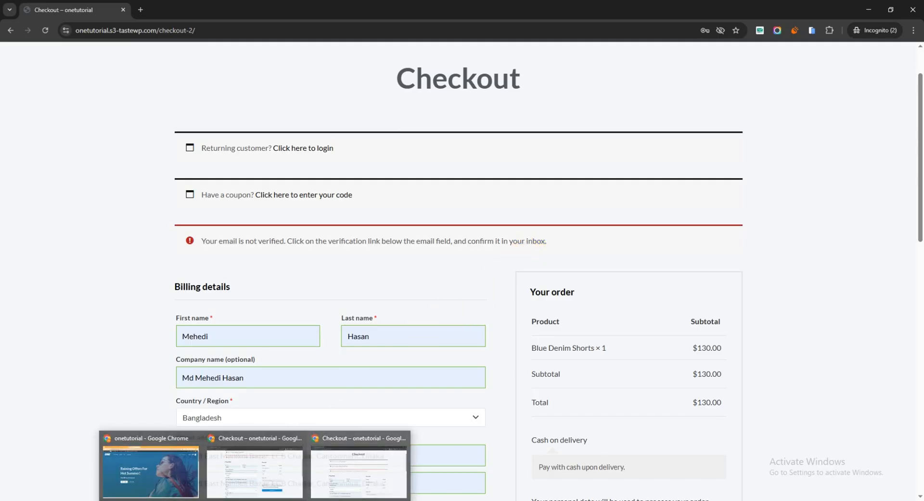
Step: Return to the testwebsite20 dashboard and search plugins for customer email verification for woocommerce
left_click(155, 475)
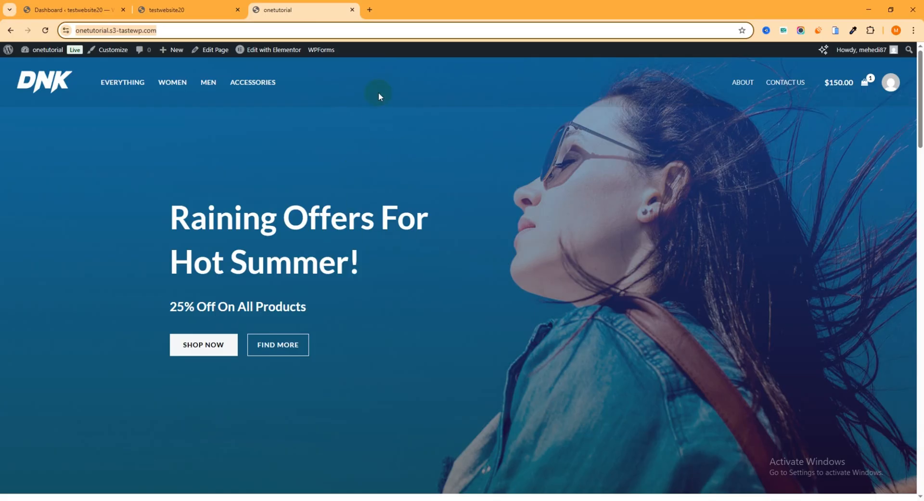
left_click(353, 10)
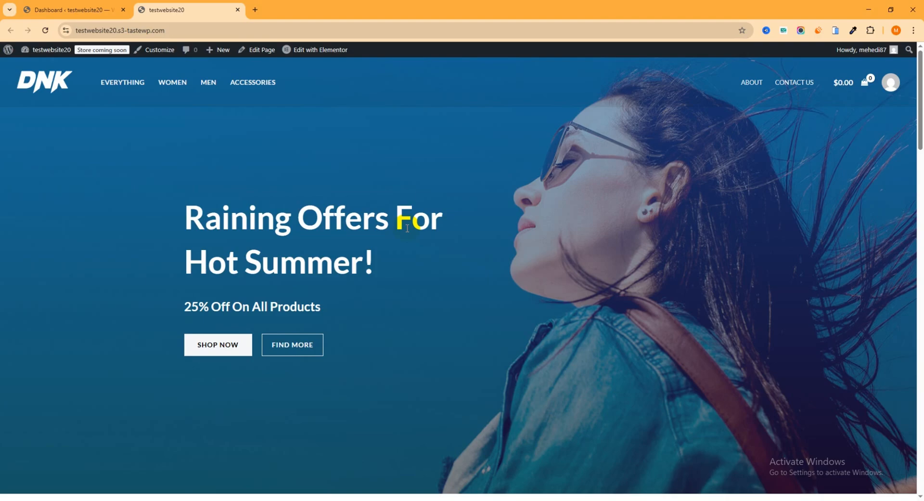
left_click(102, 6)
mouse_move(29, 360)
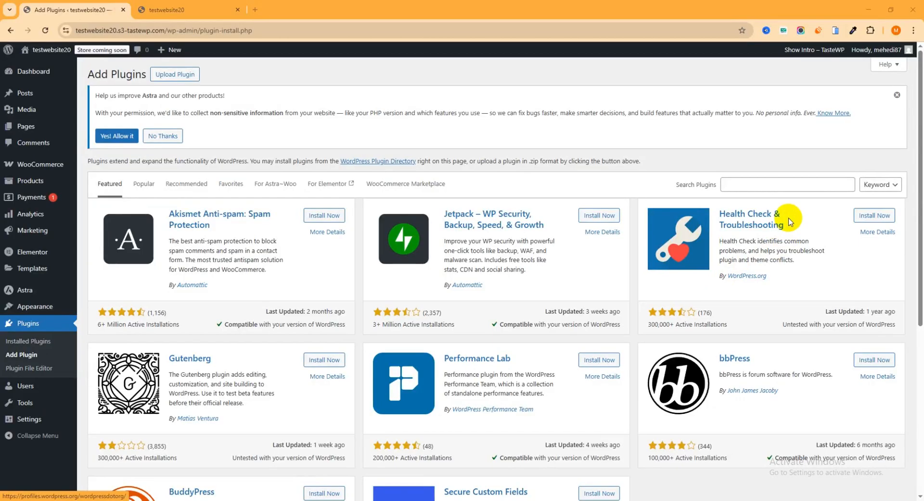
left_click(777, 183)
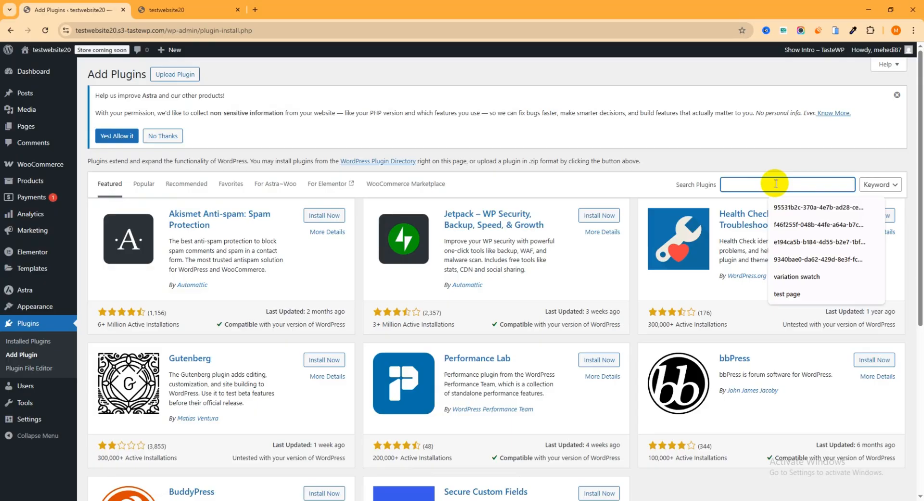
type("cus")
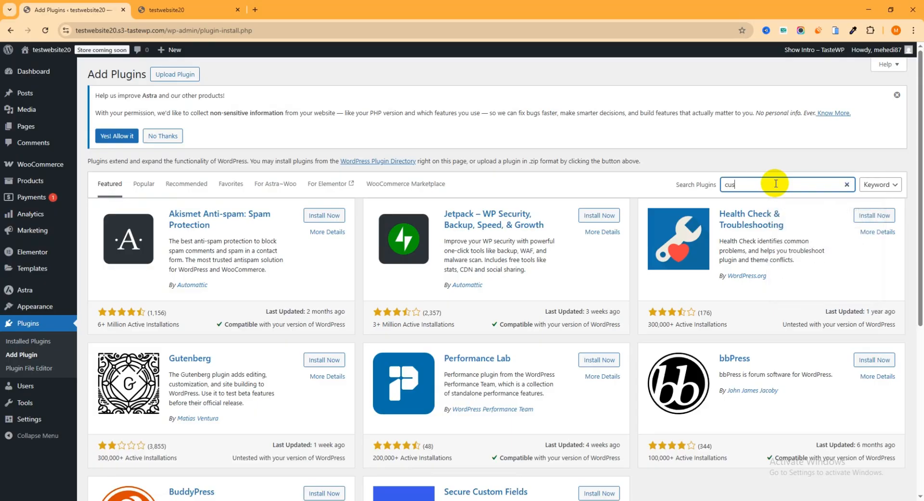
type("tomer email verification for woocommerce")
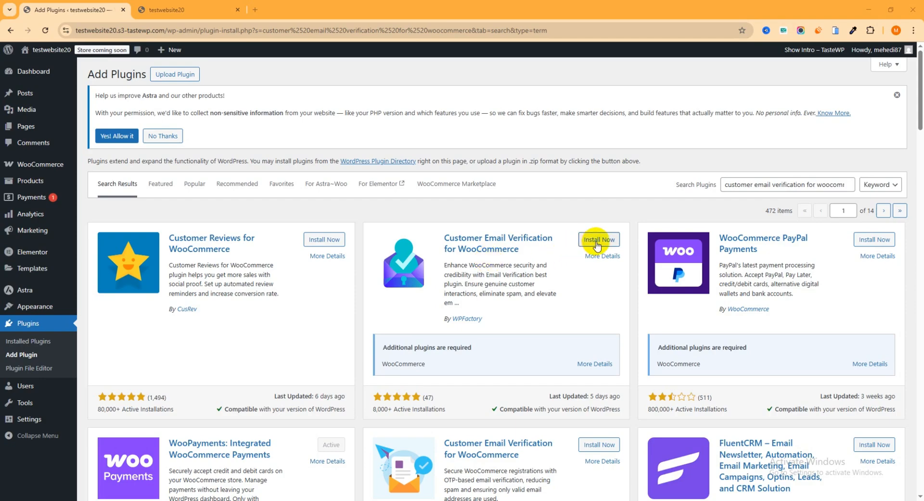
Step: Install and activate the Customer Email Verification for WooCommerce plugin by WPFactory and open its Email Verification settings
left_click(597, 244)
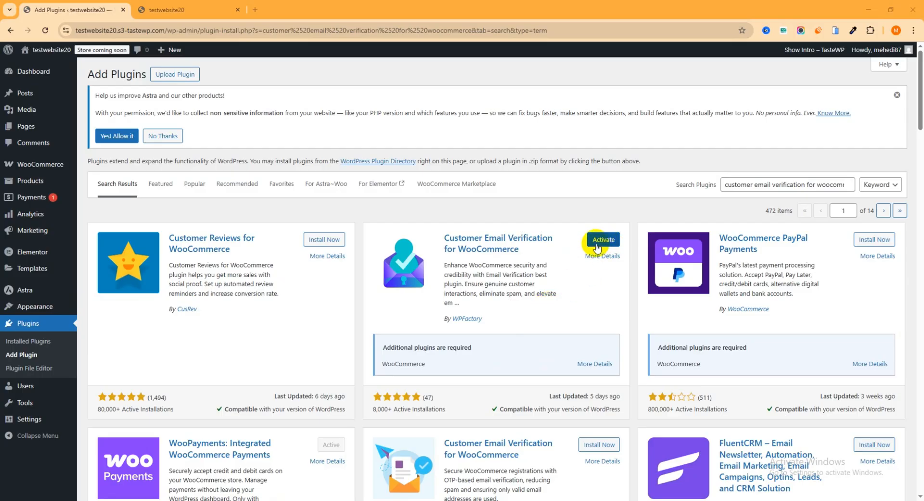
left_click(604, 244)
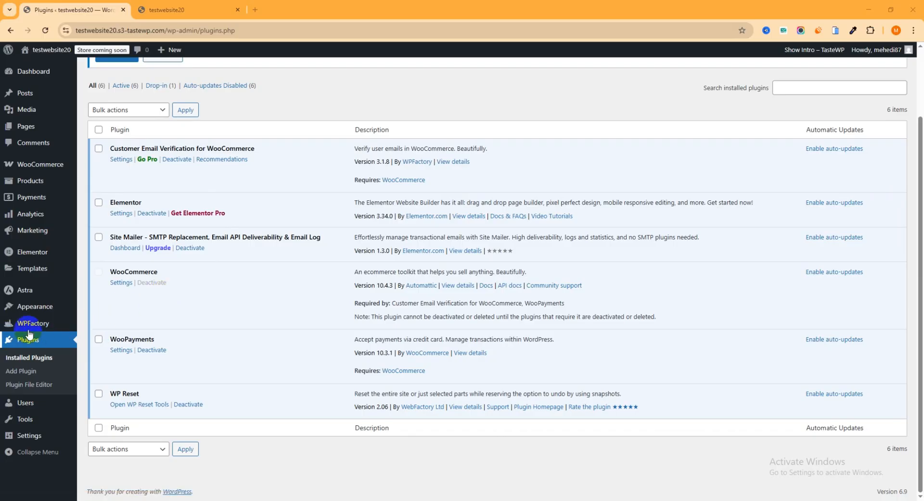
mouse_move(32, 328)
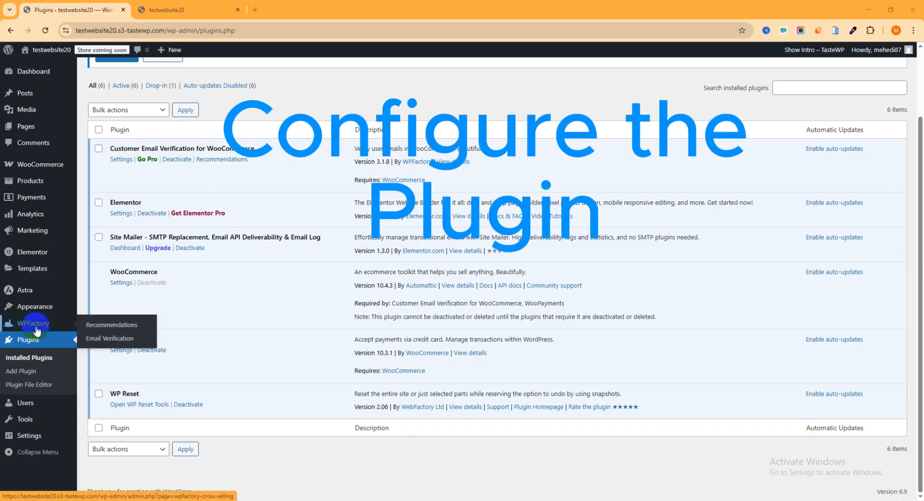
left_click(115, 341)
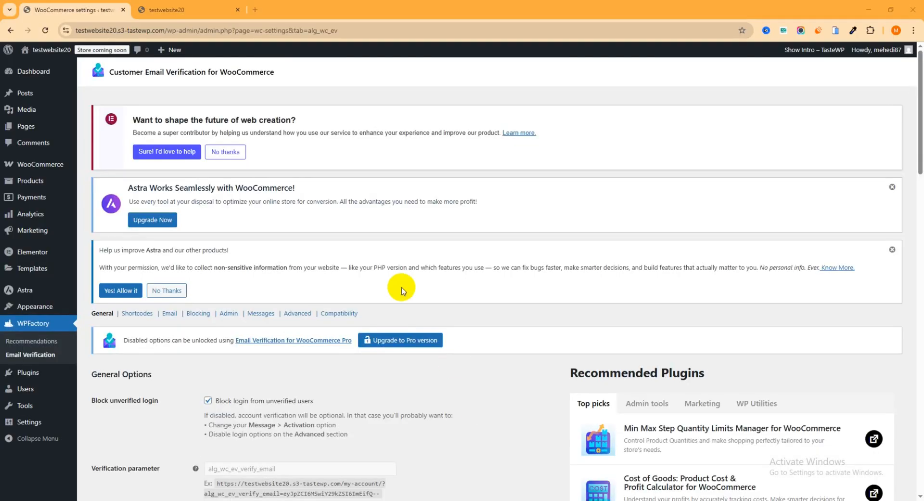
Step: Enable logging users in automatically after verification and turn on verification of guest users
scroll(320, 215, "down", 1)
scroll(320, 215, "down", 2)
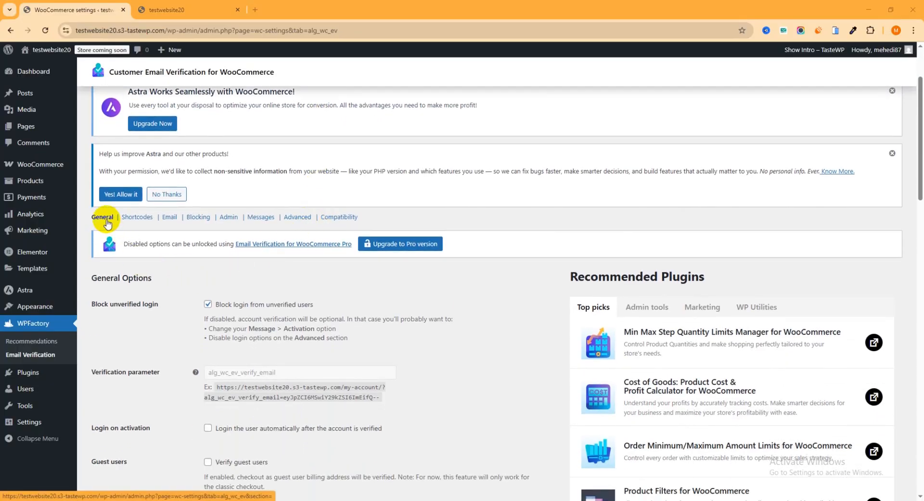
scroll(112, 227, "down", 2)
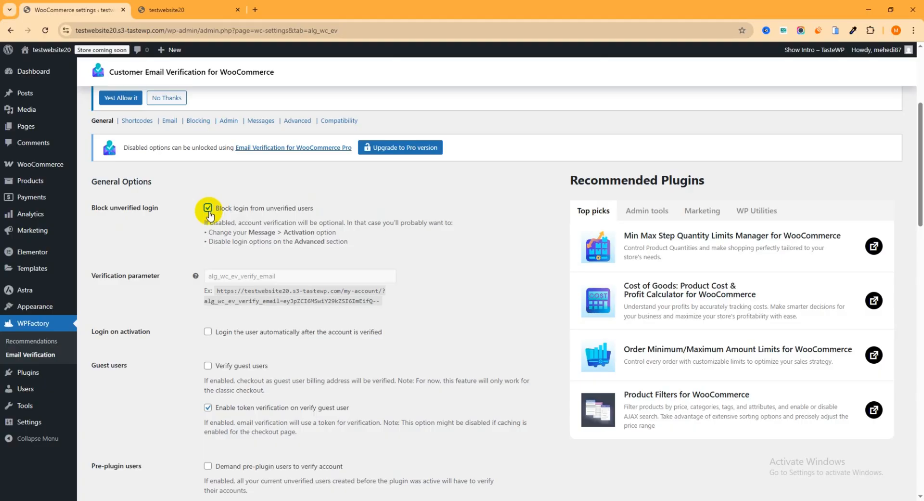
scroll(208, 212, "down", 2)
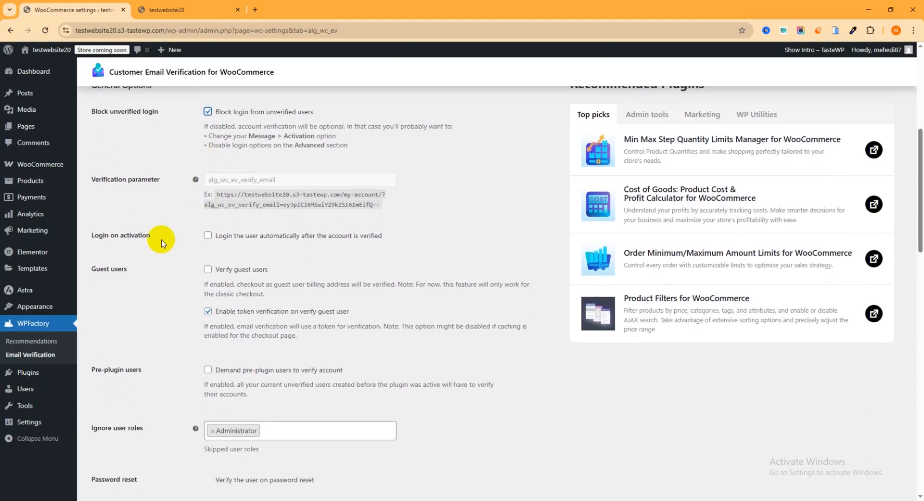
left_click(208, 236)
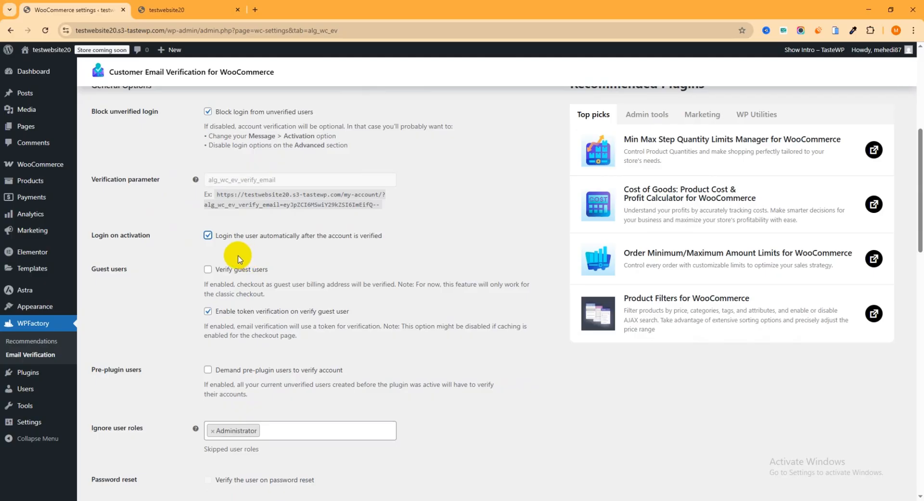
left_click(209, 236)
left_click(208, 235)
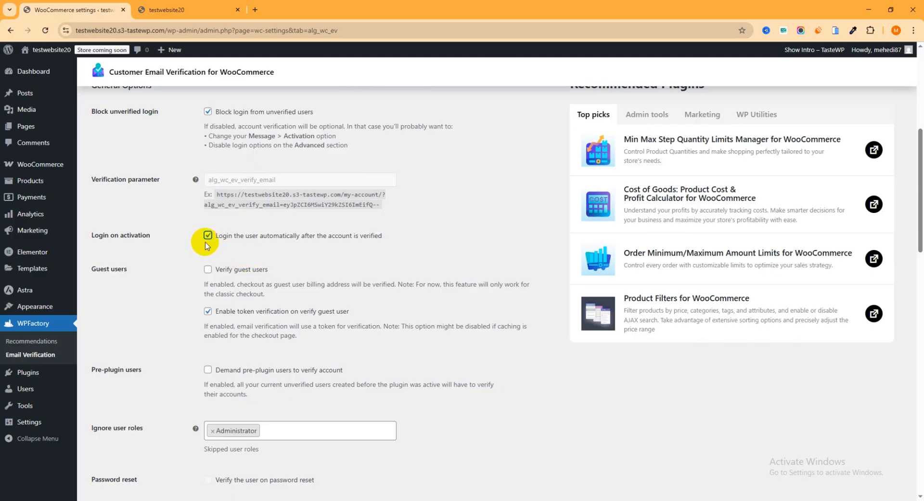
scroll(202, 236, "down", 2)
left_click(208, 173)
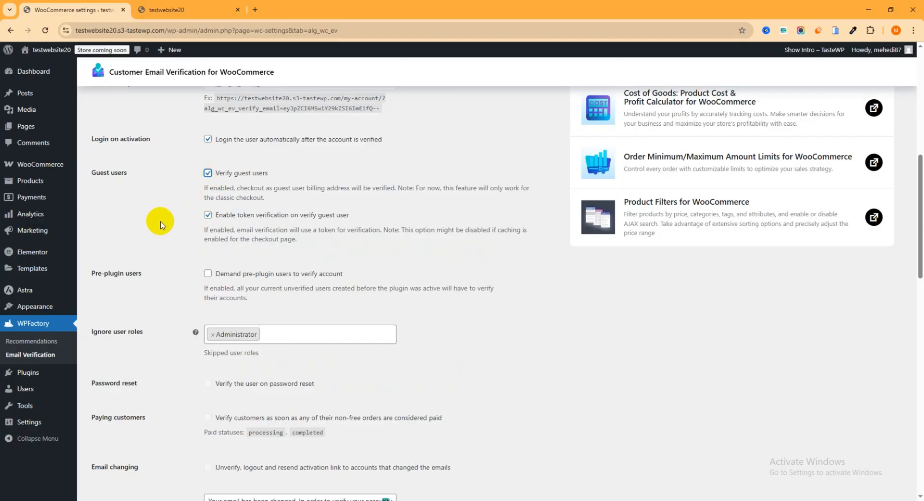
Step: Enable showing account verification info on the My Account page and add the account verification info widget
scroll(217, 207, "down", 3)
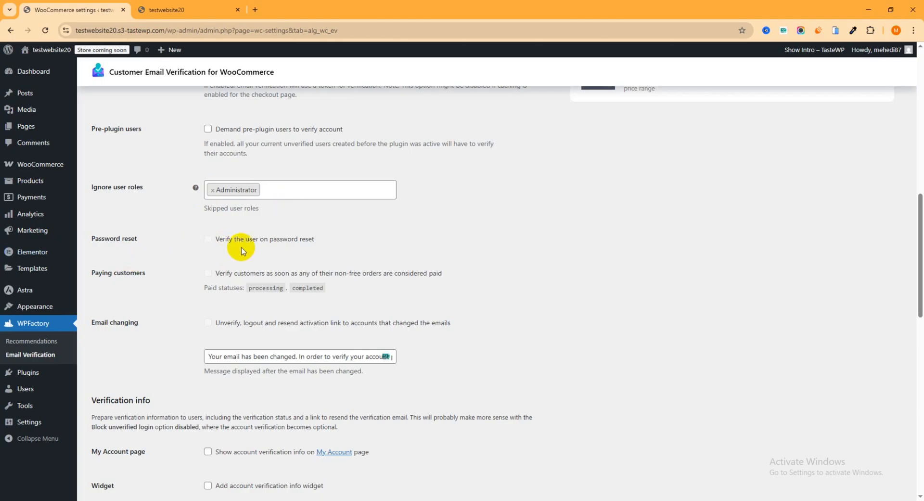
scroll(201, 248, "down", 1)
scroll(263, 222, "down", 3)
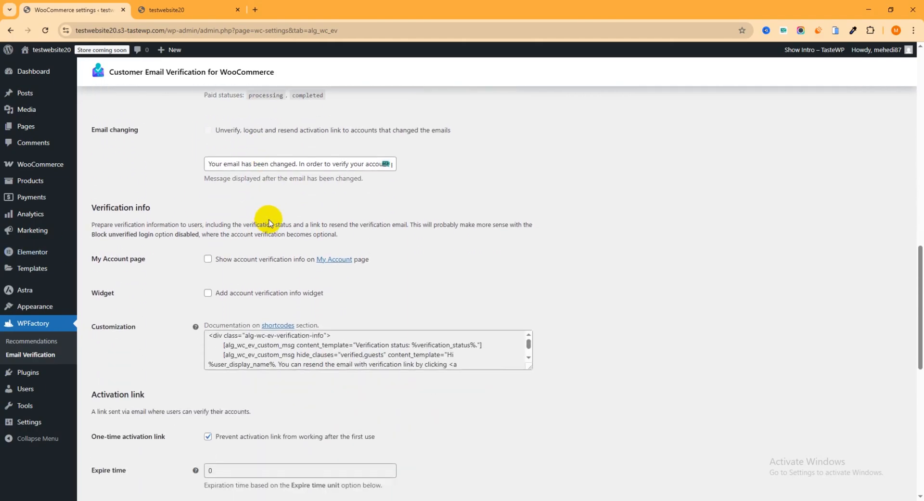
left_click(206, 260)
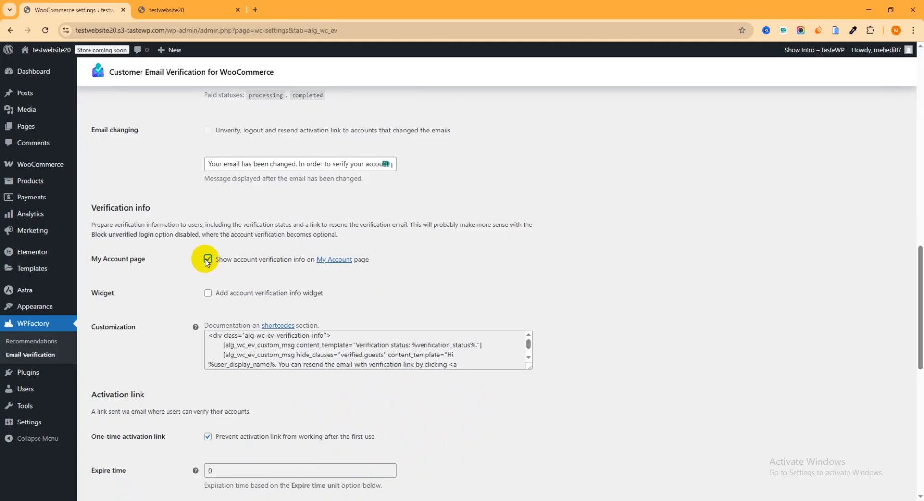
left_click(208, 293)
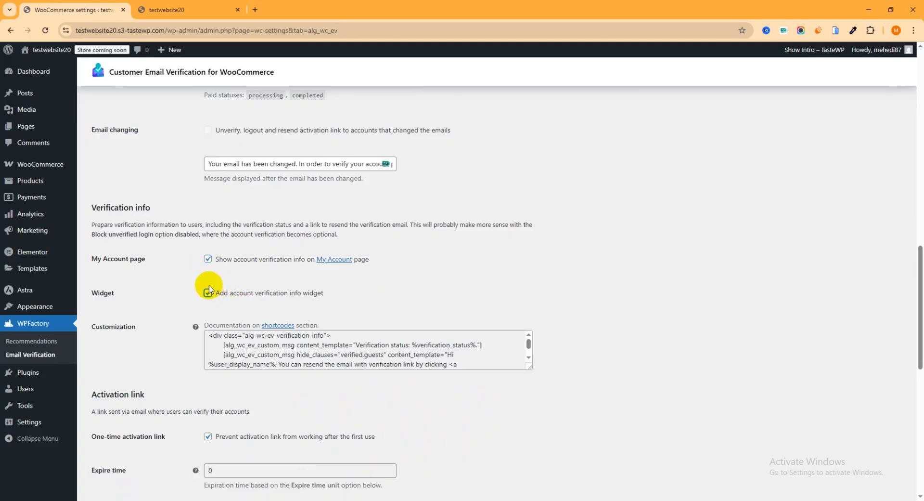
Step: Try different Redirect on success choices, finally selecting the redirect to the "My account" page
scroll(212, 289, "down", 3)
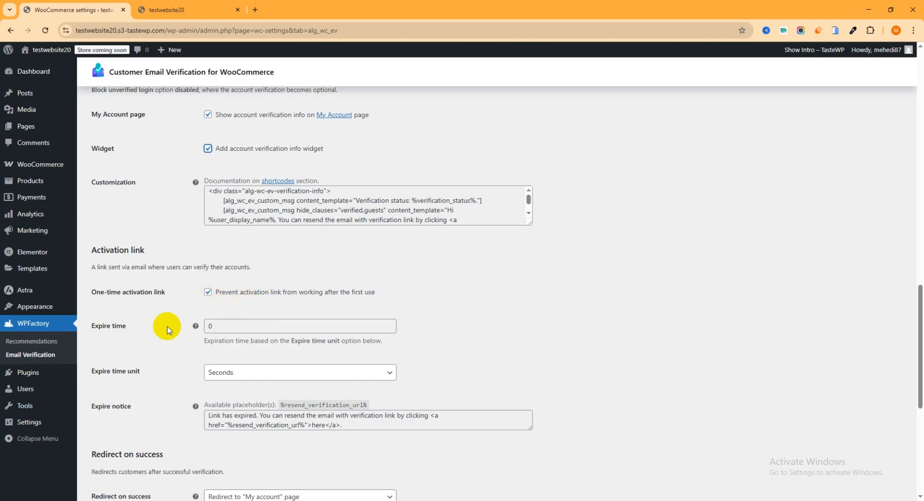
scroll(255, 309, "down", 1)
scroll(260, 308, "down", 4)
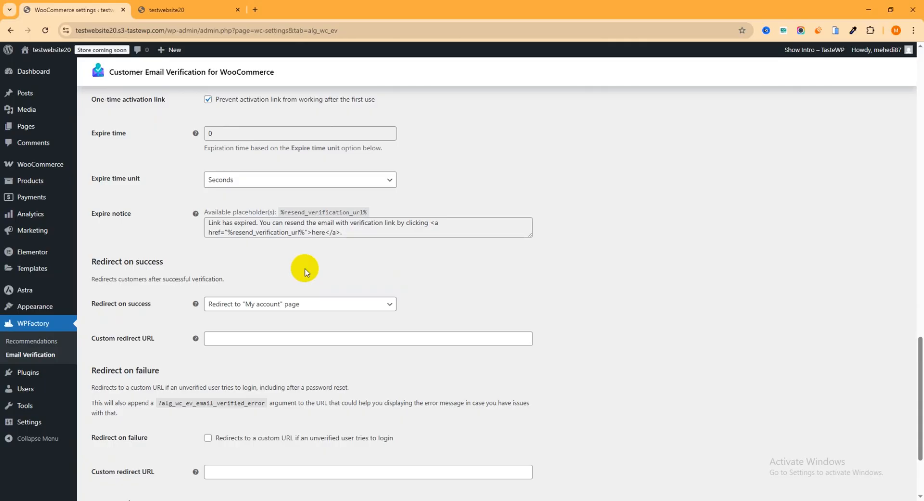
left_click(284, 303)
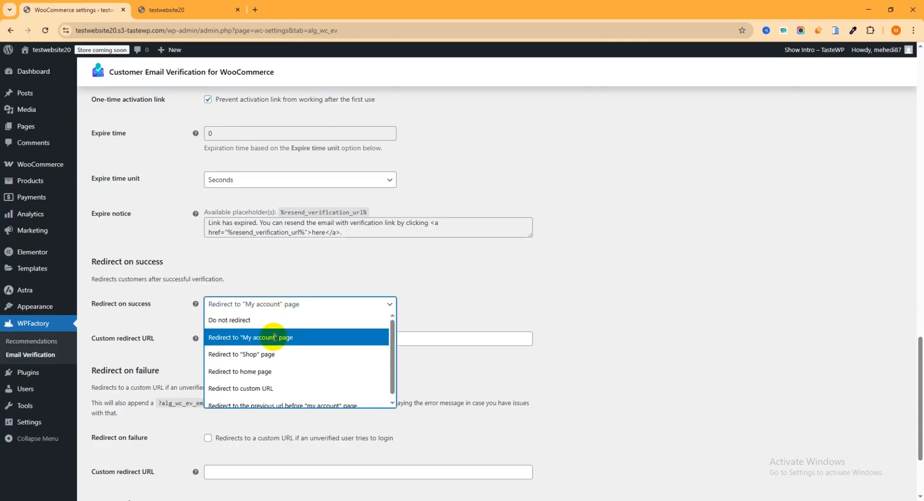
left_click(274, 337)
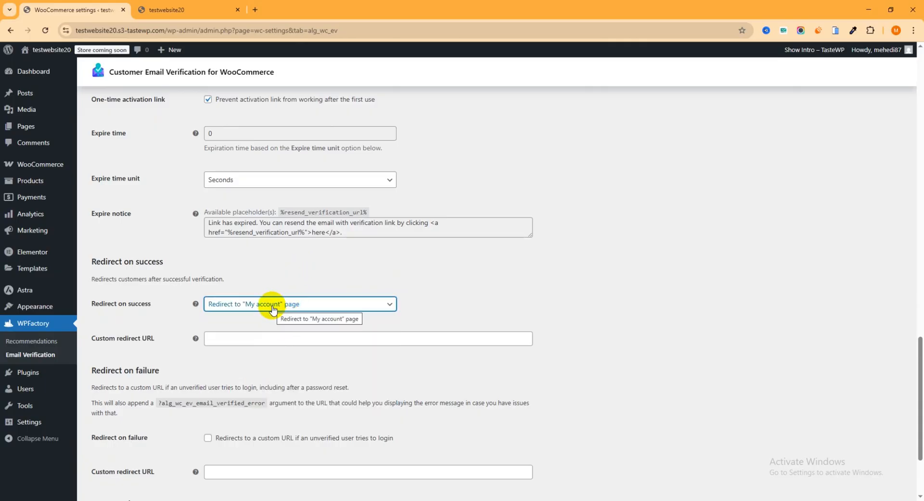
left_click(273, 304)
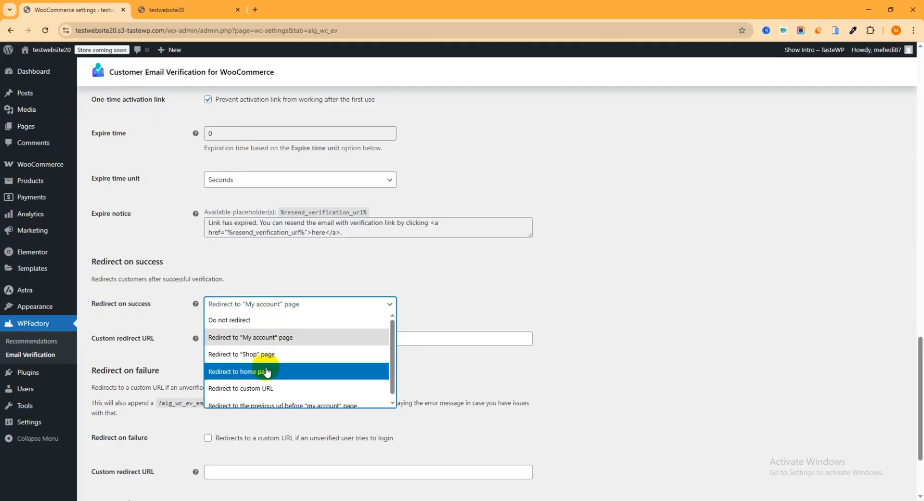
left_click(250, 354)
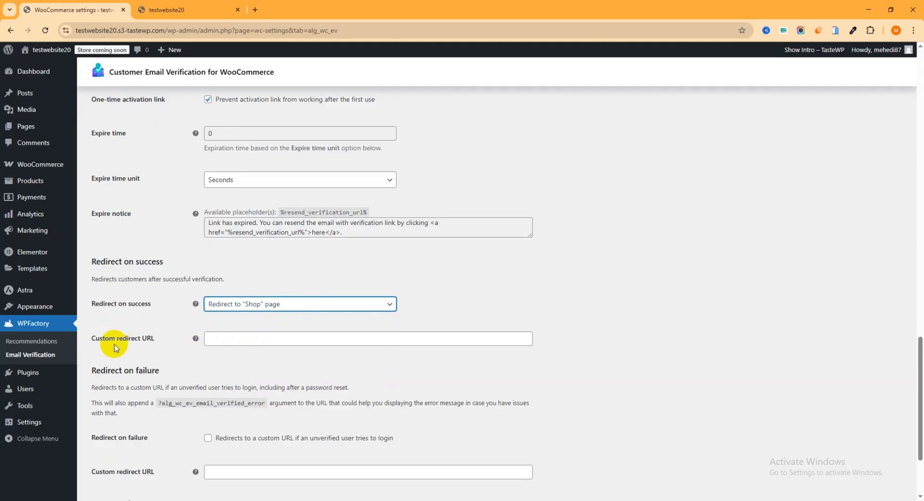
left_click(289, 304)
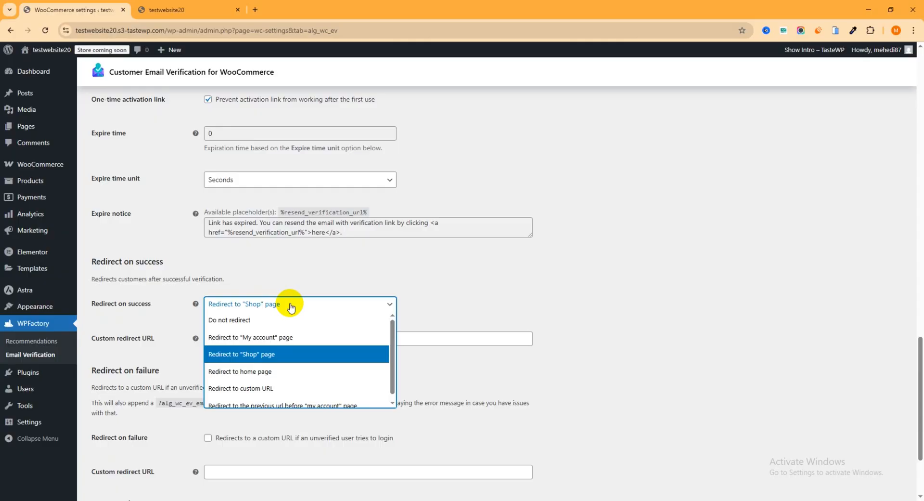
left_click(288, 339)
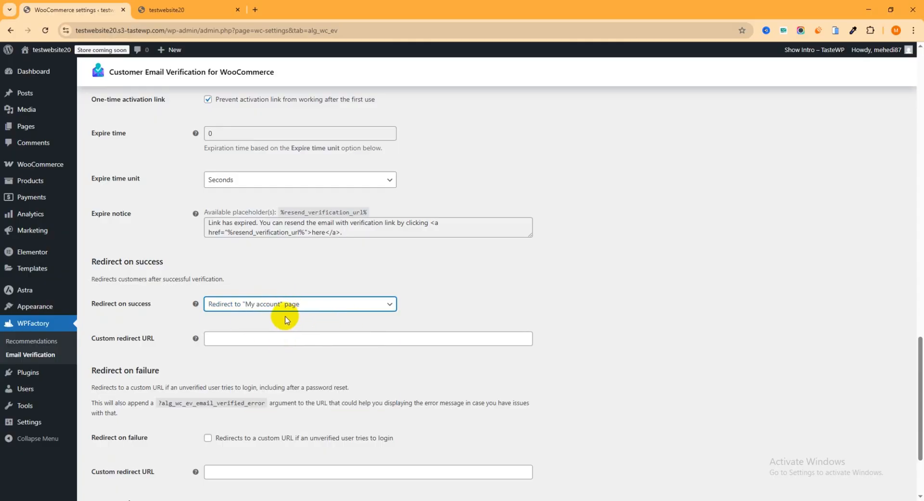
Step: Save the general verification settings
scroll(313, 308, "down", 3)
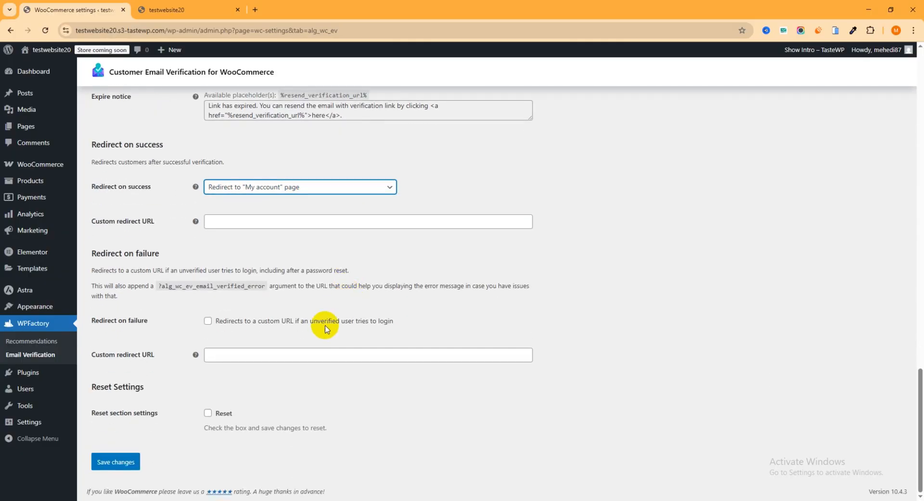
left_click(115, 465)
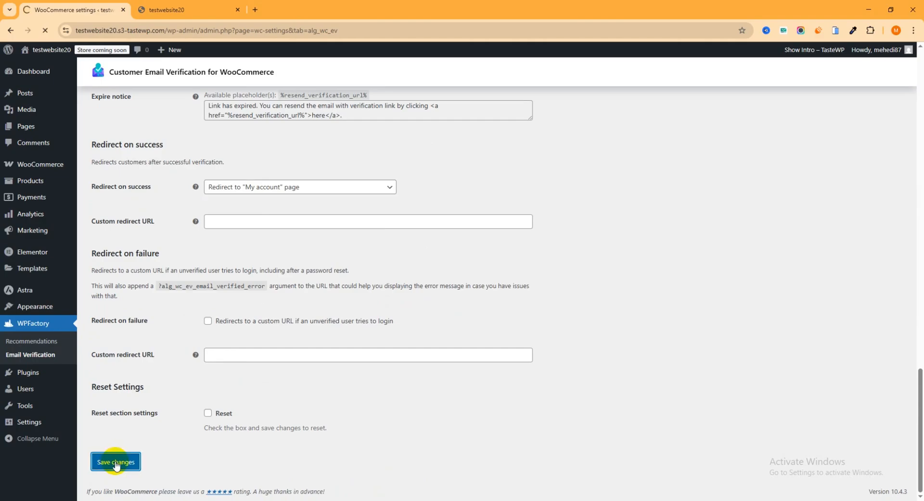
Step: Open the Shortcodes section and review the available verification shortcodes
scroll(260, 288, "down", 3)
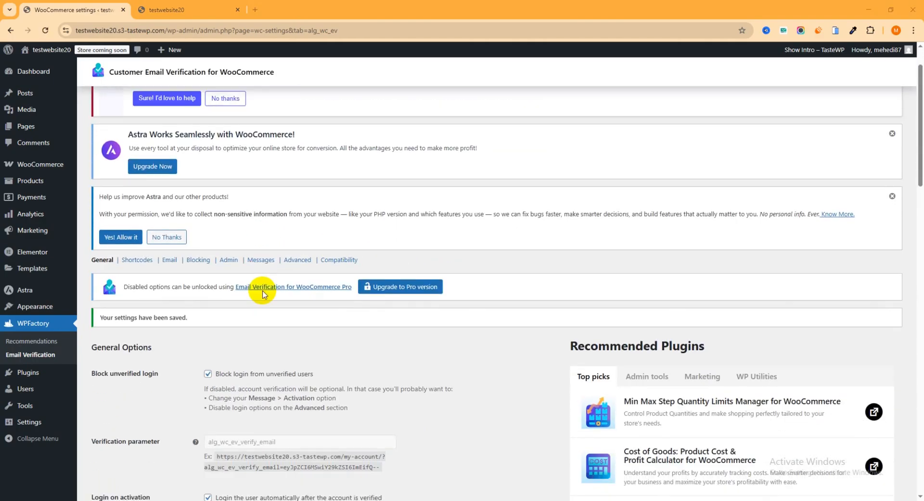
left_click(137, 169)
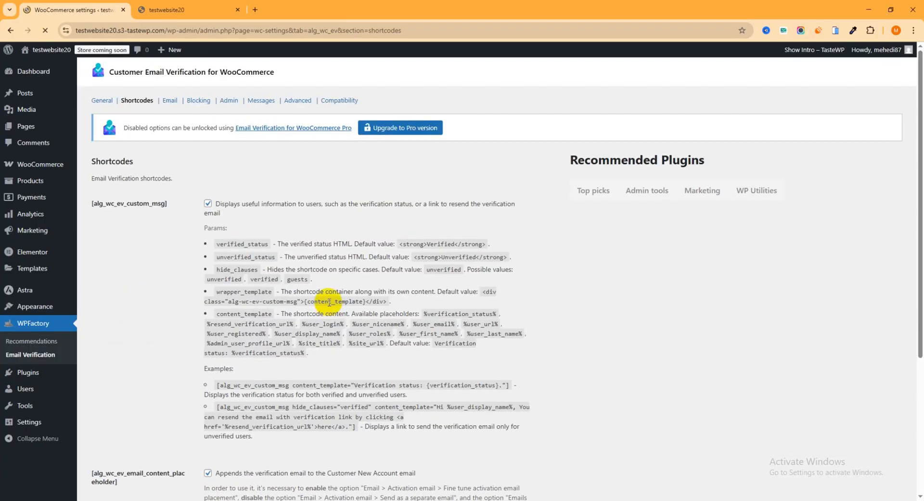
scroll(277, 339, "down", 7)
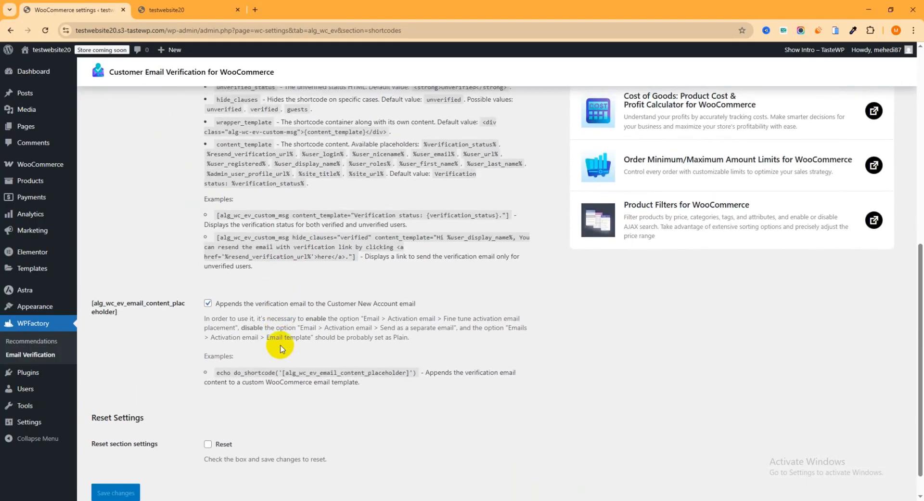
scroll(276, 337, "up", 5)
scroll(276, 337, "up", 2)
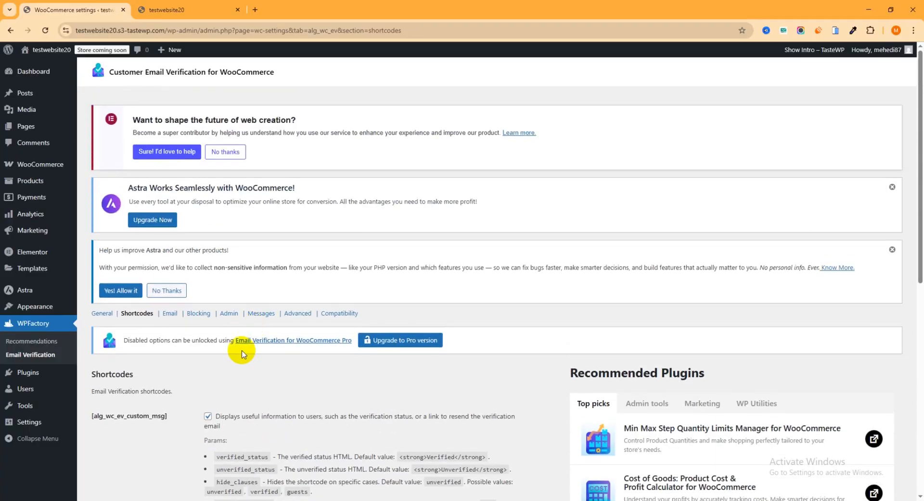
Step: Open the Email section and review the email template and from-address options
left_click(171, 314)
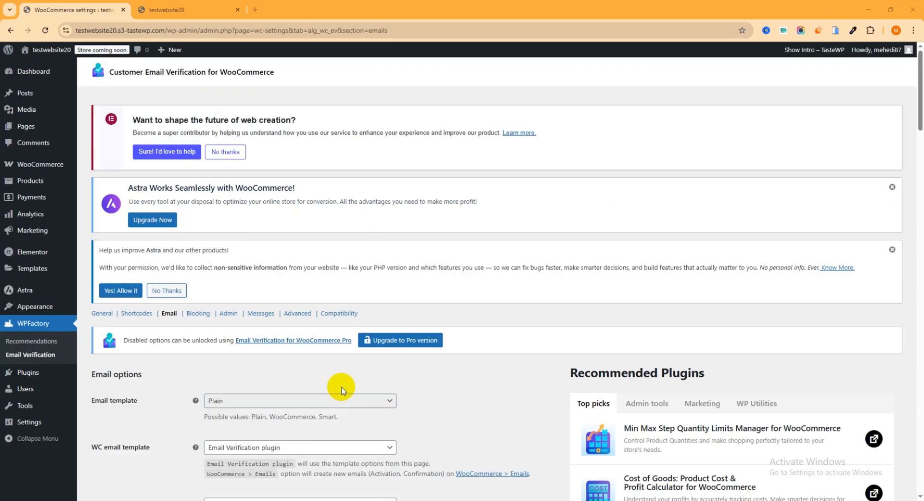
scroll(275, 330, "down", 2)
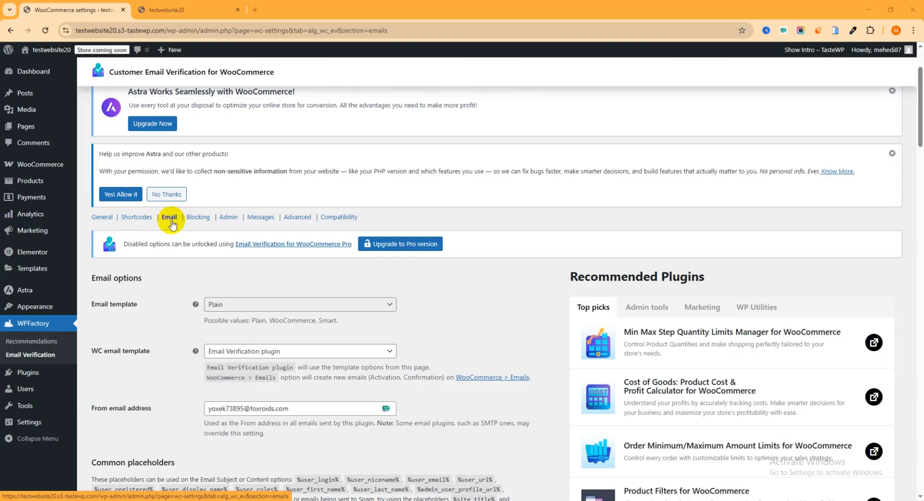
scroll(213, 302, "down", 3)
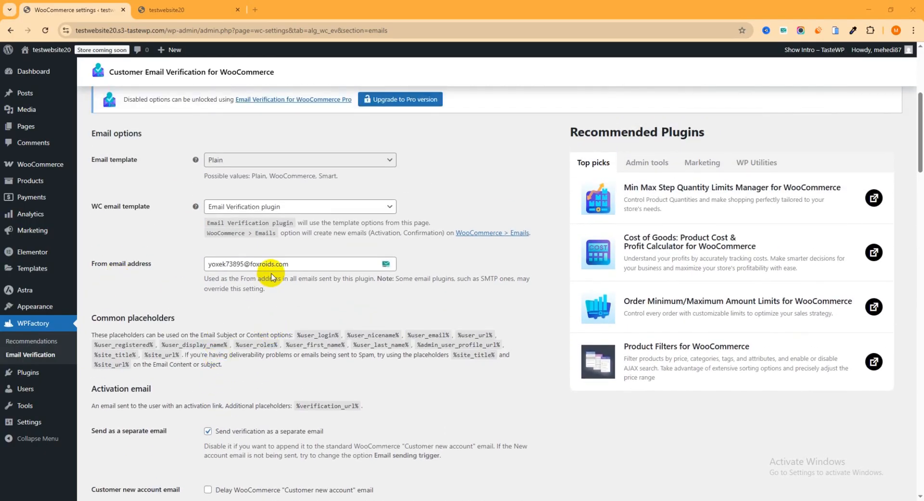
left_click(307, 264)
left_click_drag(307, 264, 172, 267)
left_click(187, 299)
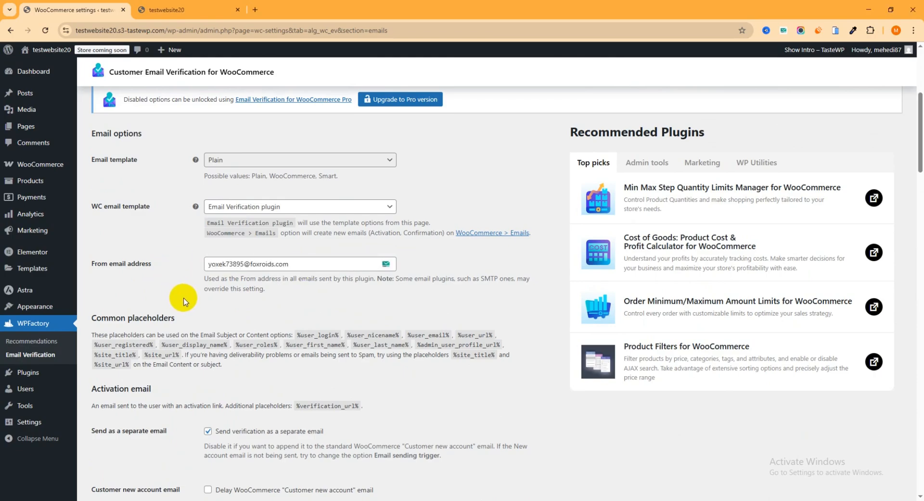
scroll(289, 293, "down", 2)
scroll(290, 293, "down", 2)
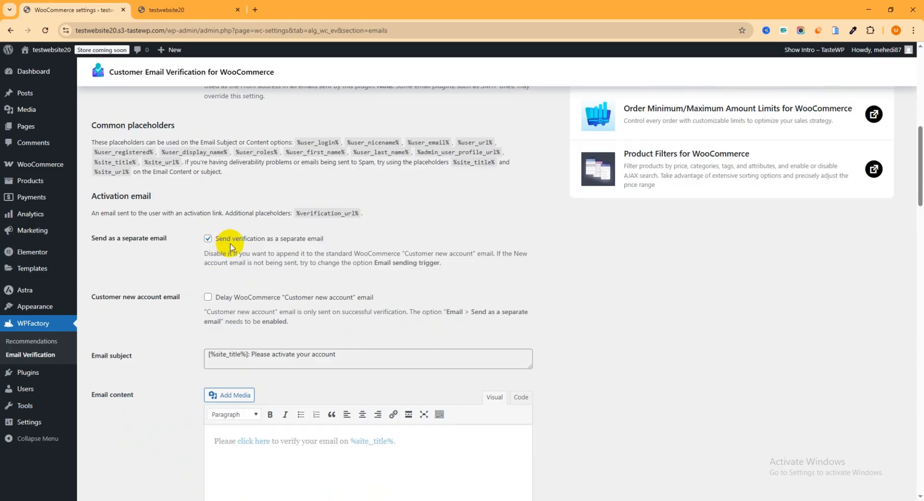
Step: Review the activation, confirmation and admin email options and save the Email section settings
left_click(208, 239)
scroll(230, 249, "down", 8)
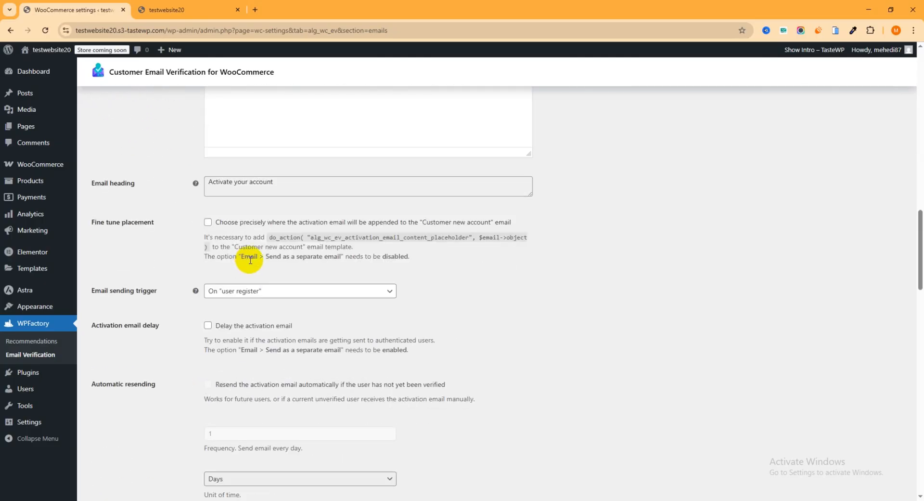
scroll(250, 266, "down", 6)
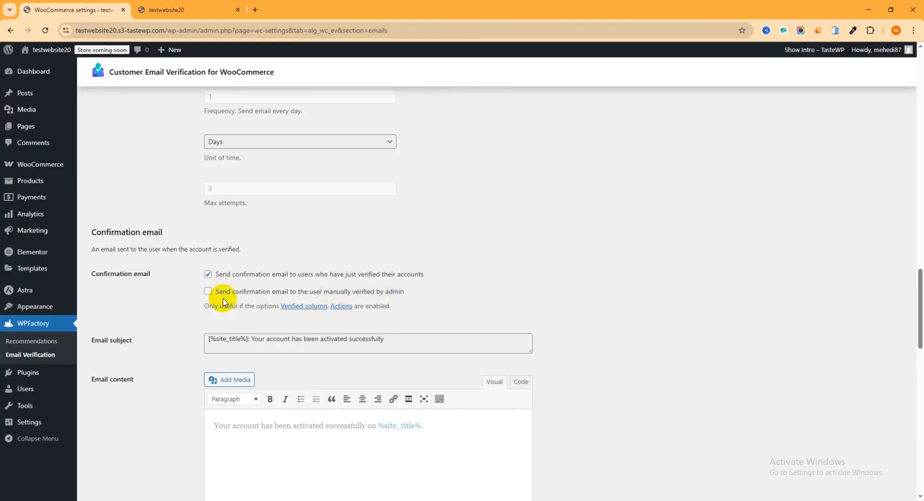
scroll(258, 295, "down", 7)
scroll(258, 294, "down", 7)
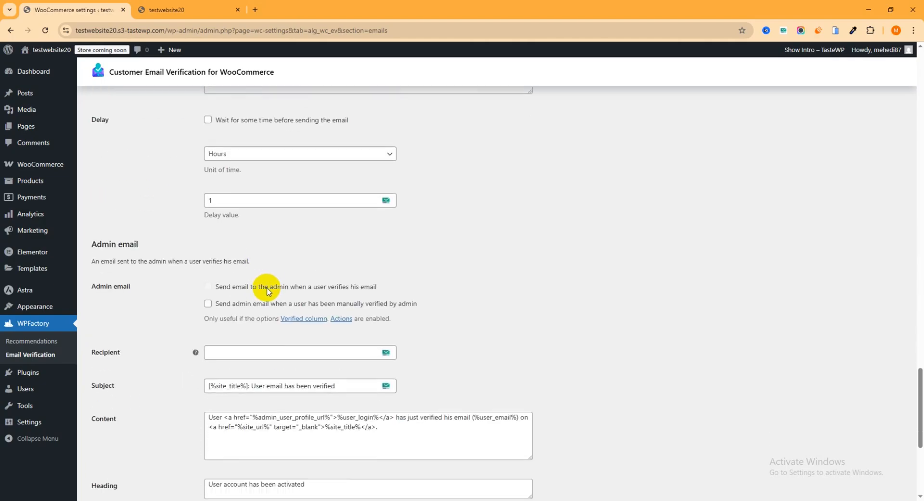
scroll(268, 292, "down", 3)
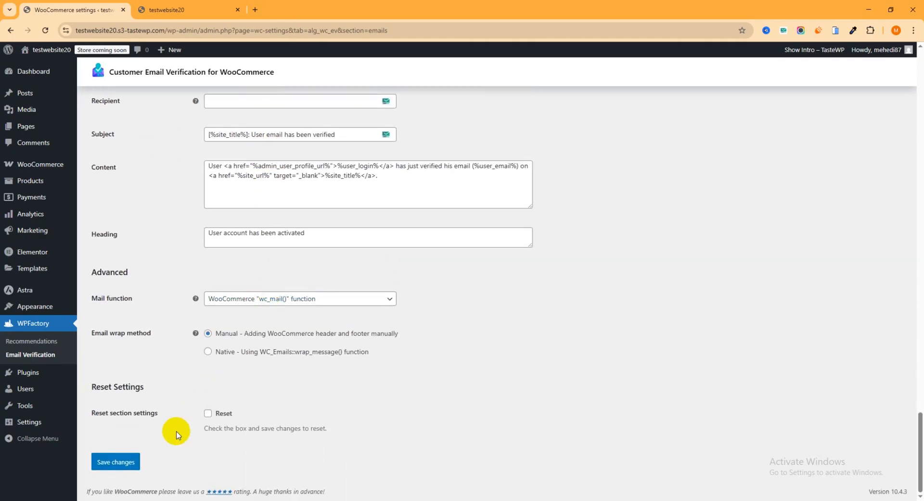
left_click(118, 464)
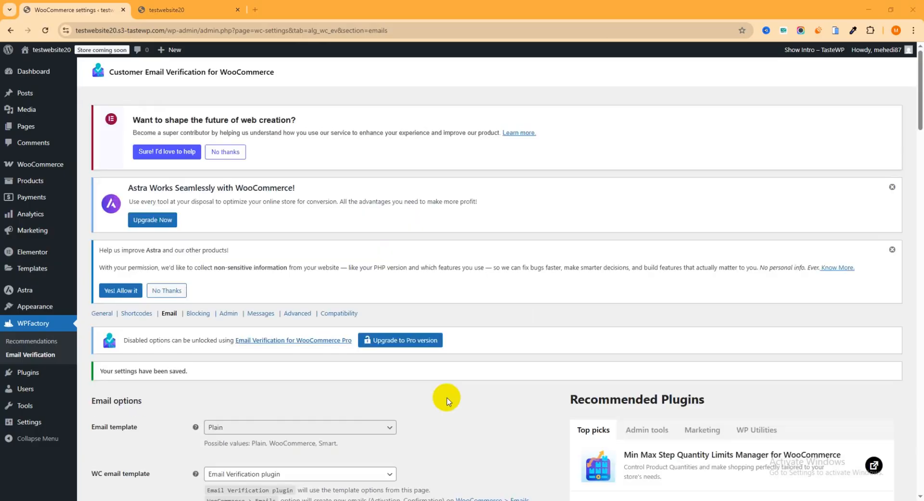
Step: Open the Blocking section and try adding the About page to Blocked pages, removing it again
left_click(203, 315)
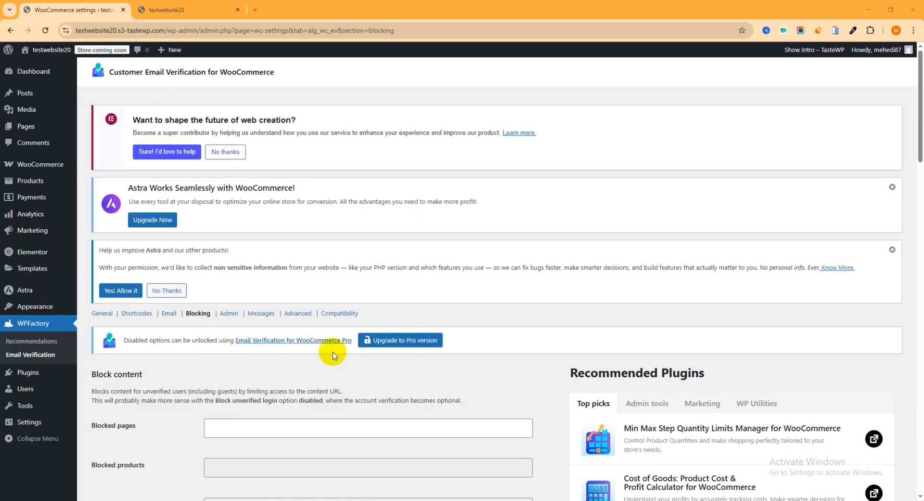
scroll(294, 347, "down", 2)
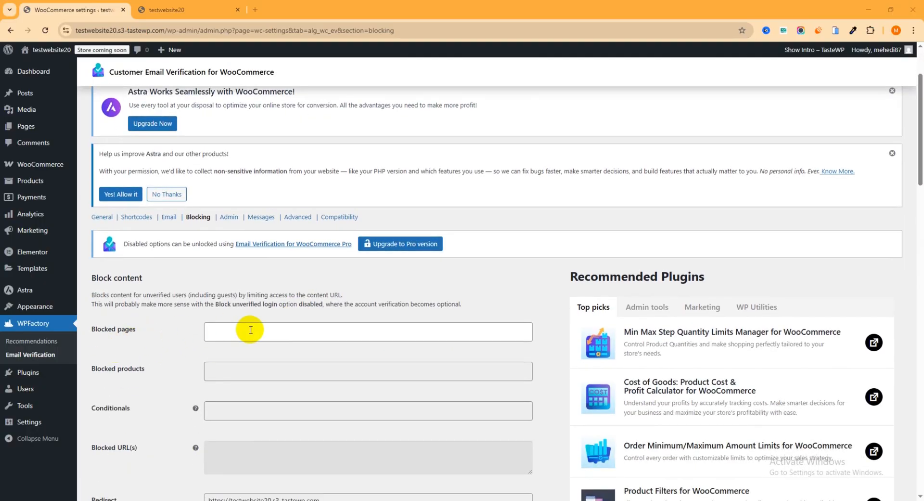
left_click(256, 336)
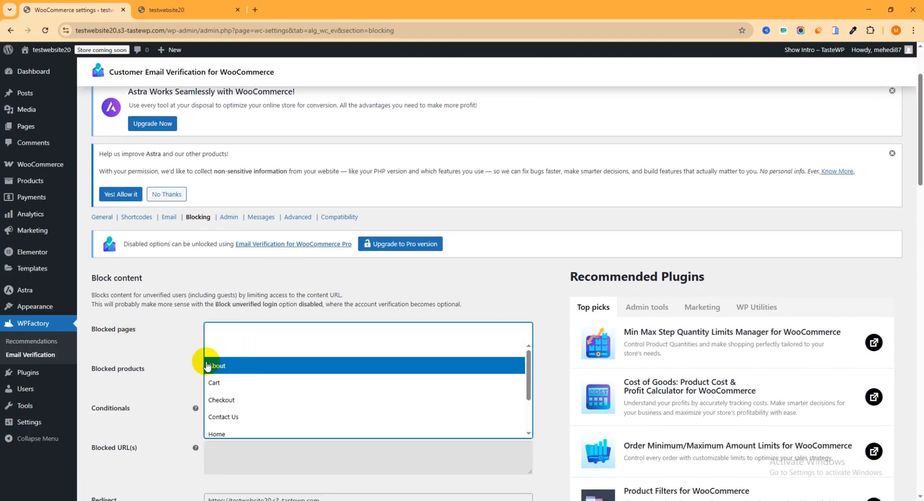
left_click(253, 370)
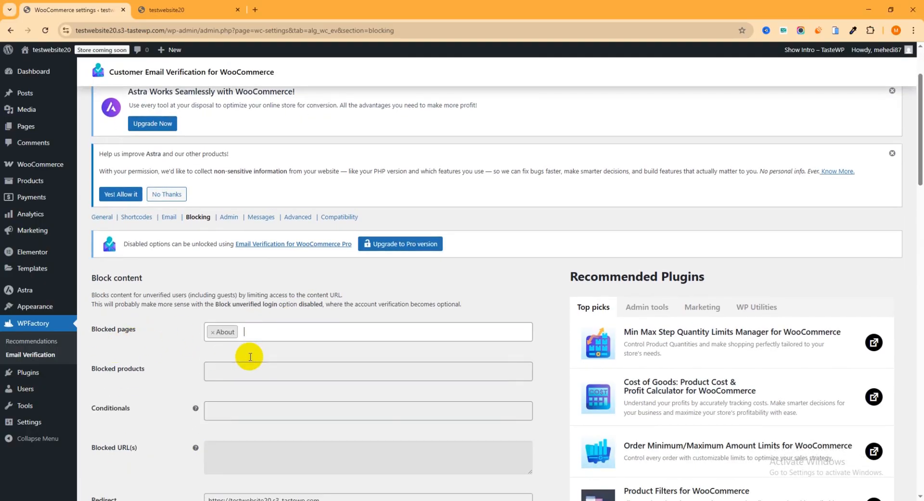
left_click(212, 335)
left_click(157, 335)
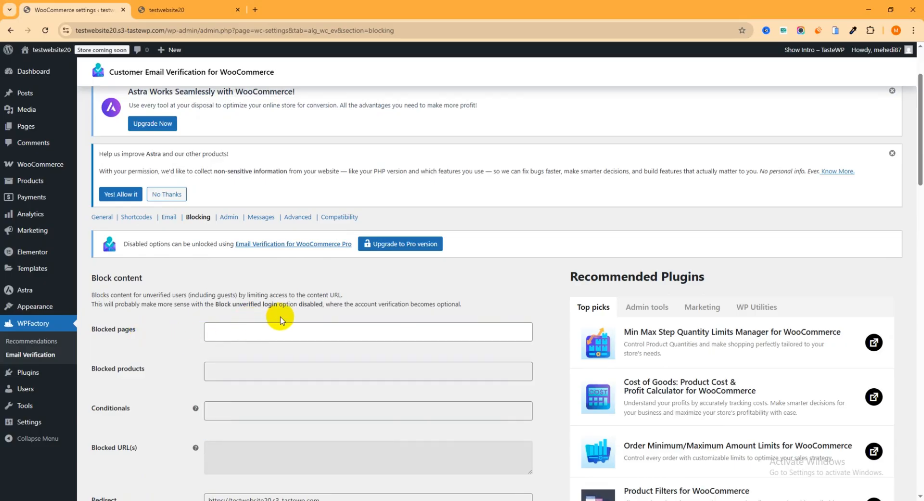
Step: Review the remaining blocking options and save the Blocking section settings
scroll(282, 320, "down", 5)
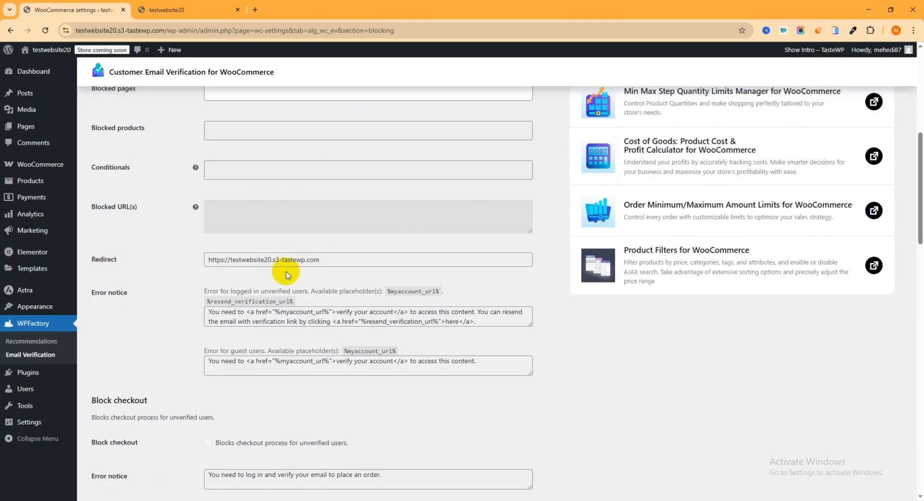
scroll(330, 255, "up", 6)
scroll(348, 272, "down", 4)
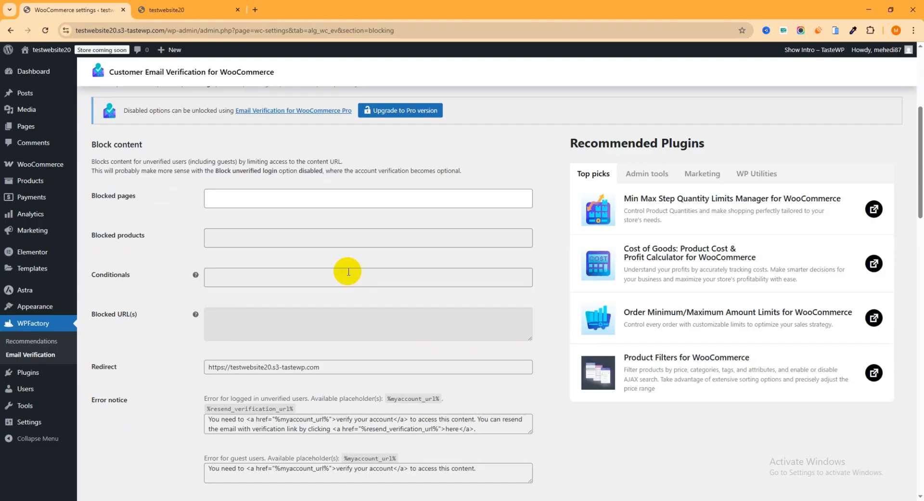
scroll(272, 311, "down", 1)
scroll(346, 298, "down", 4)
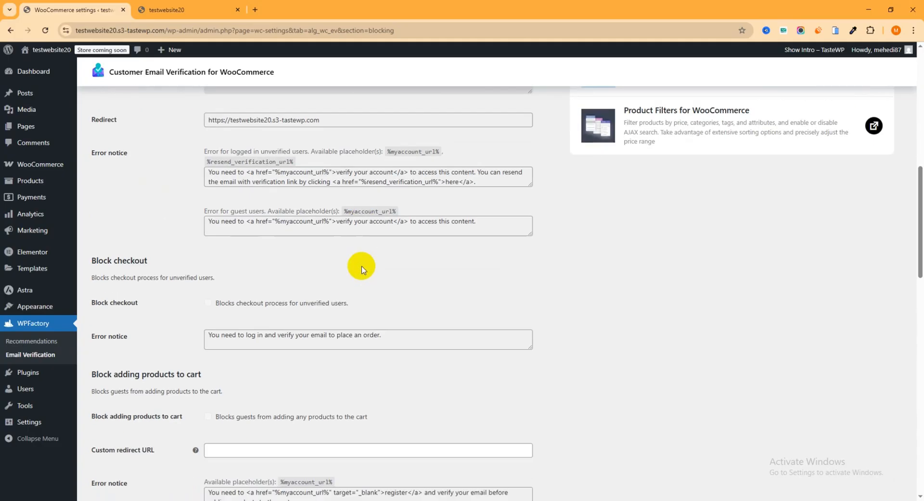
scroll(362, 269, "down", 5)
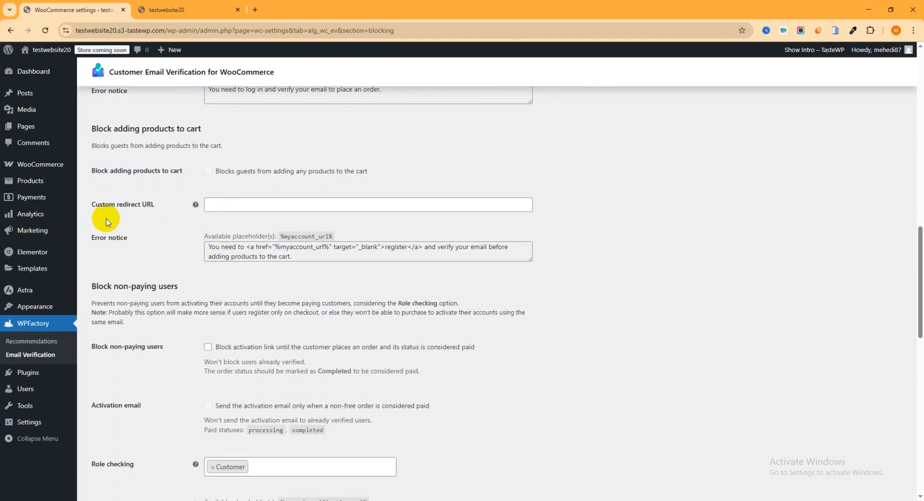
scroll(260, 254, "down", 3)
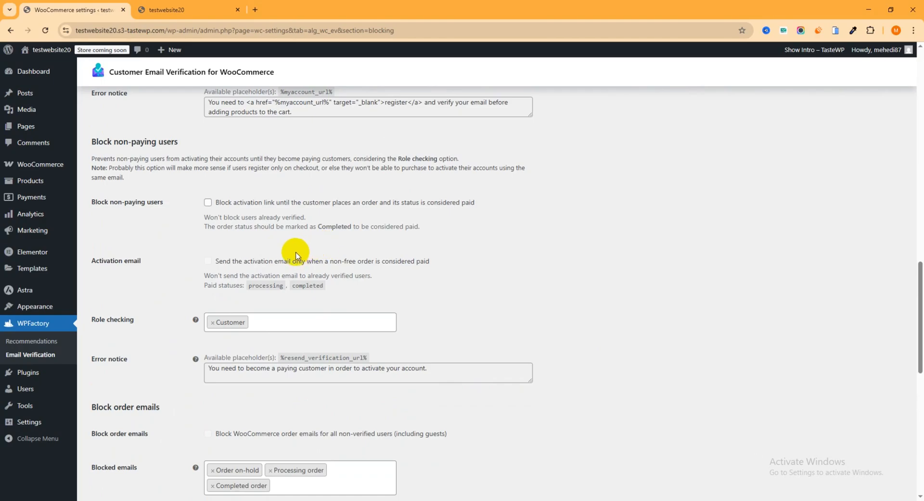
scroll(268, 252, "down", 2)
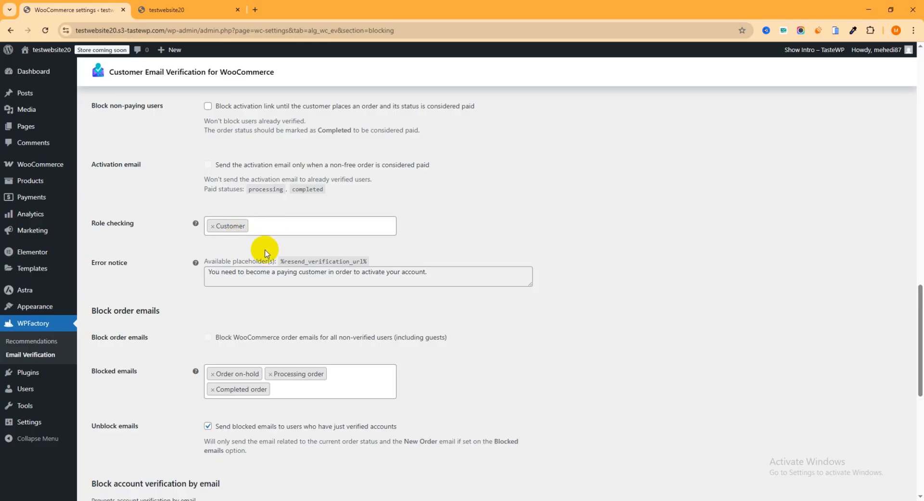
scroll(271, 229, "down", 5)
scroll(293, 235, "down", 3)
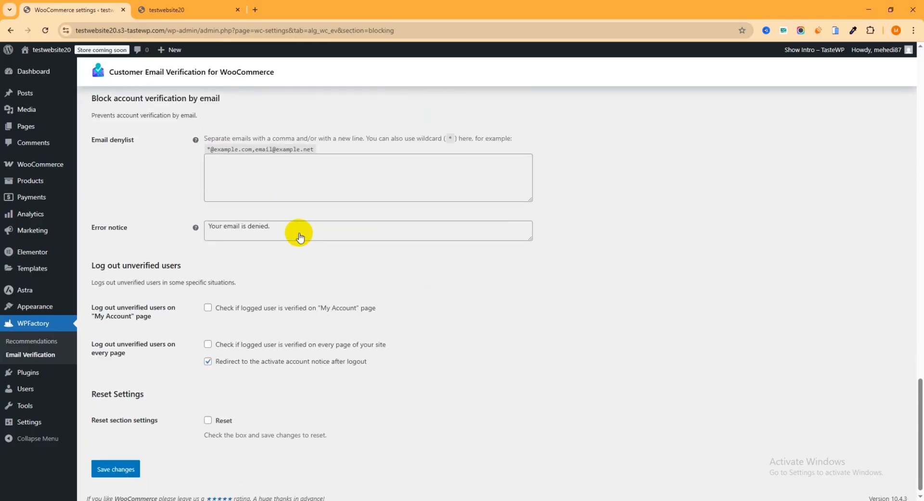
left_click(116, 462)
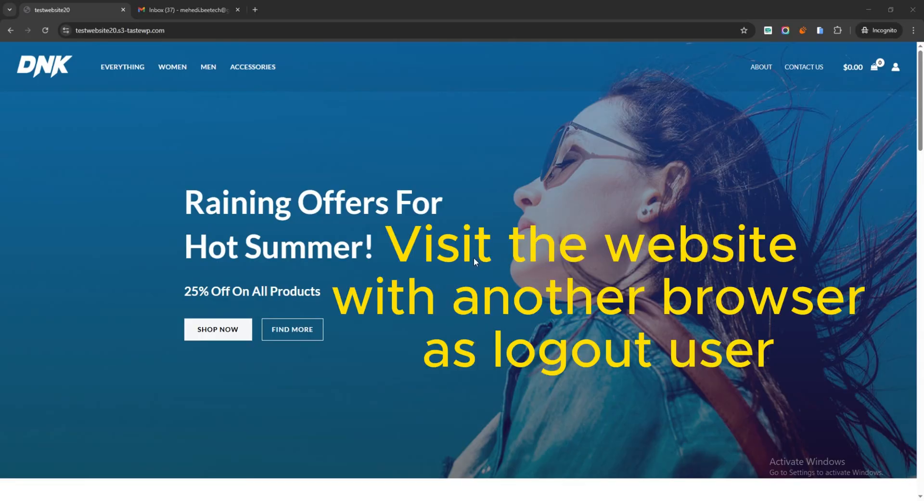
Step: As a logged-out visitor on the storefront, add two Green DNK Blue Shoes to the cart
scroll(465, 243, "down", 12)
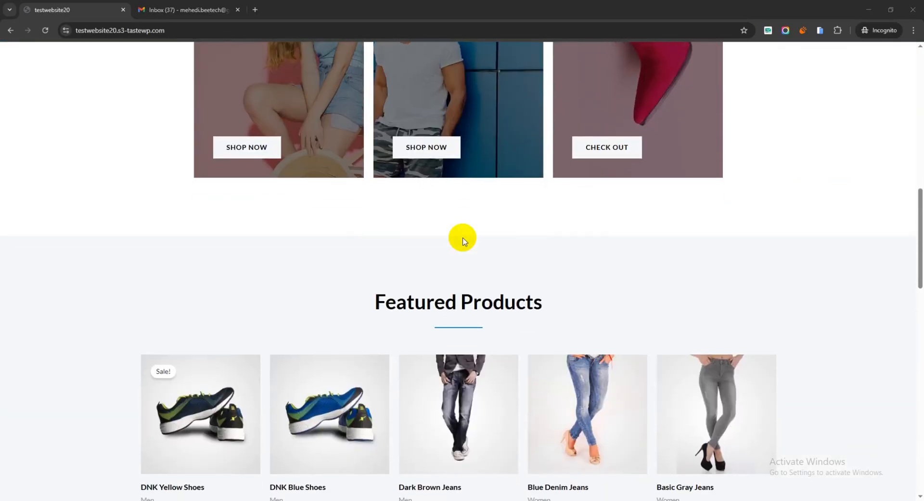
scroll(464, 240, "down", 4)
left_click(315, 229)
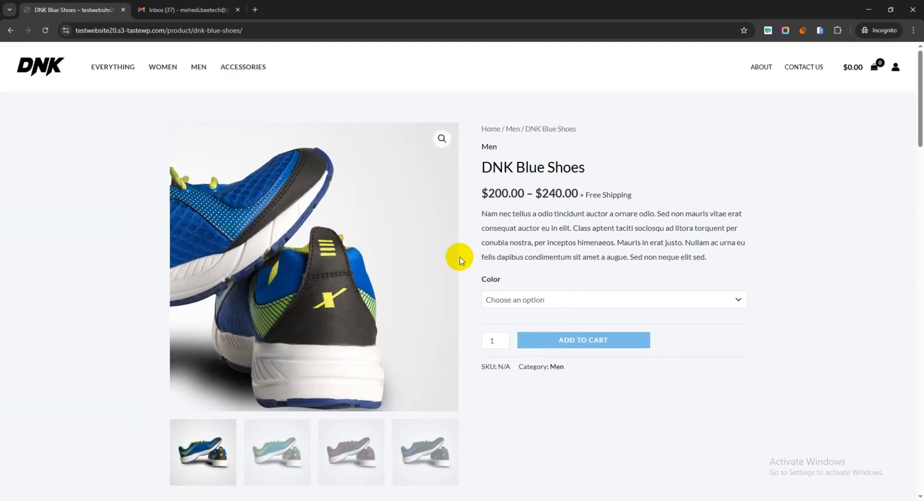
left_click(518, 301)
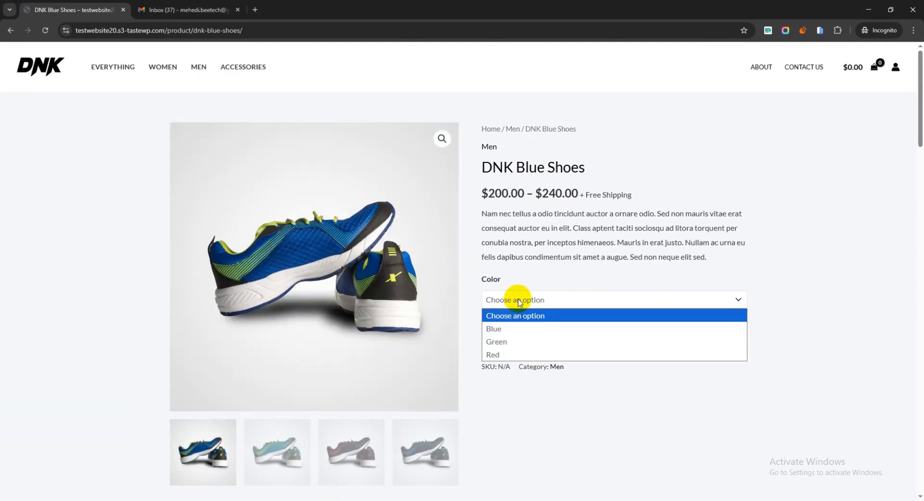
left_click(504, 342)
scroll(530, 297, "down", 2)
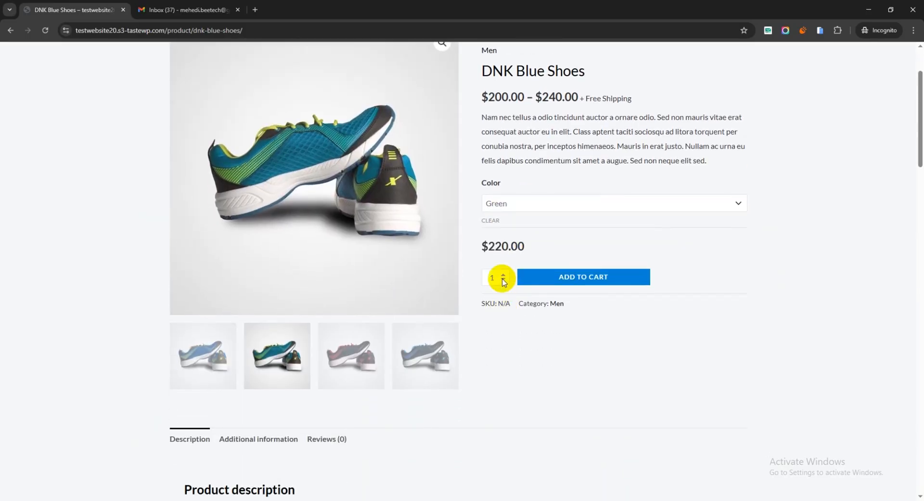
left_click(504, 274)
left_click(597, 280)
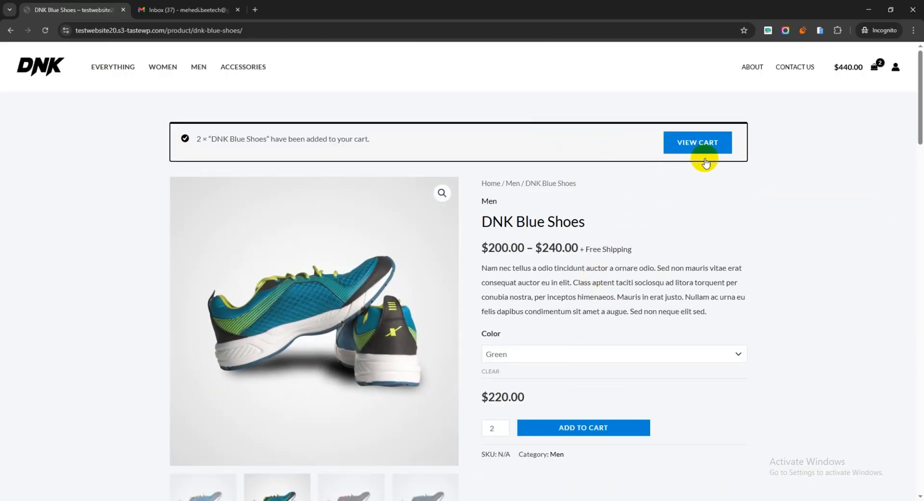
Step: Open the cart and proceed to checkout
left_click(706, 143)
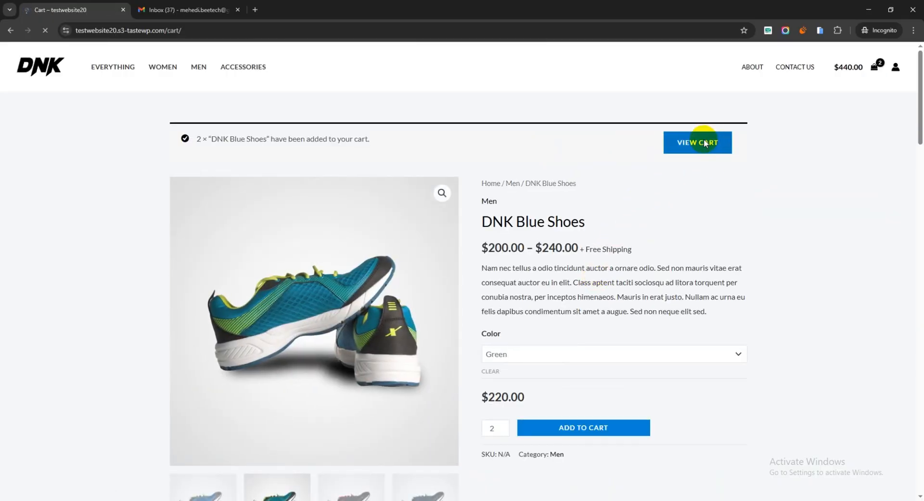
scroll(674, 337, "down", 1)
left_click(606, 378)
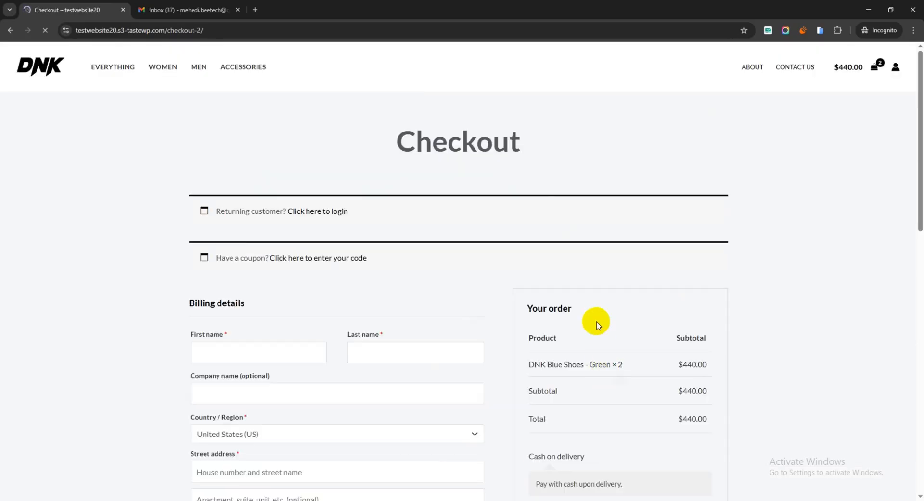
Step: Fill in the billing details using the browser's saved address suggestion
scroll(454, 228, "down", 4)
left_click(301, 164)
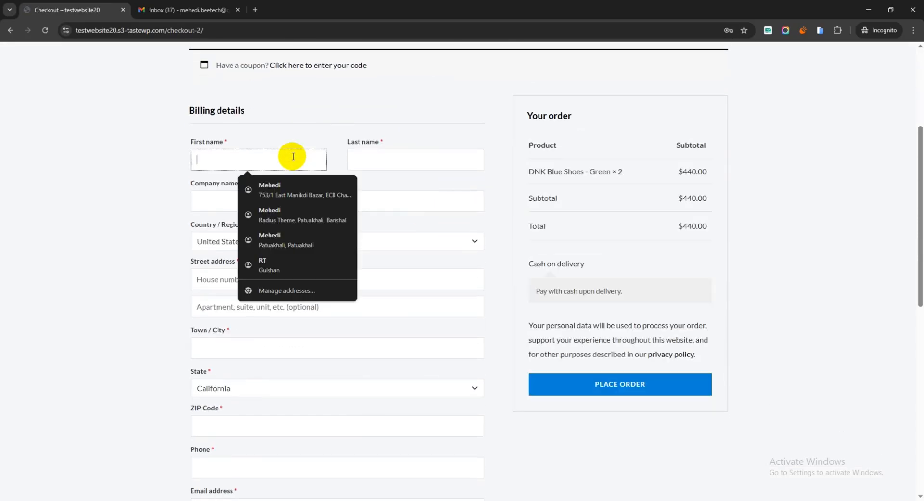
left_click(295, 193)
Step: Set the billing District to Barishal
scroll(289, 211, "down", 2)
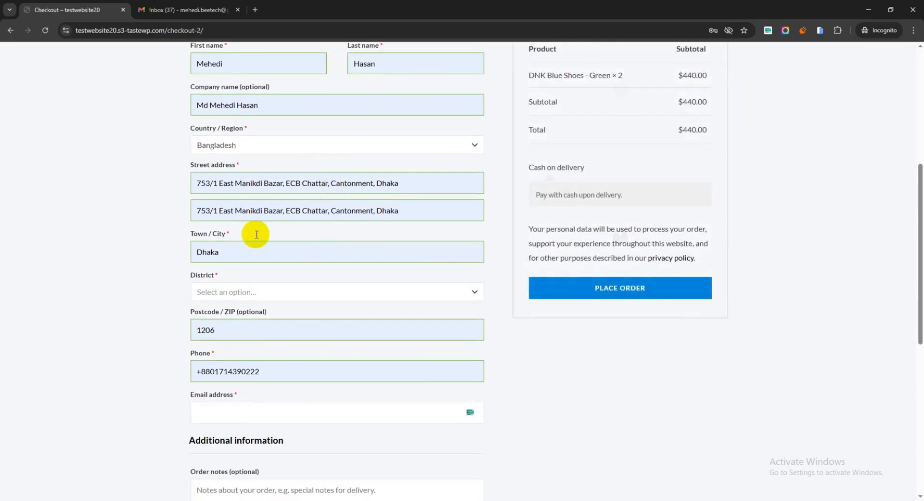
left_click(239, 292)
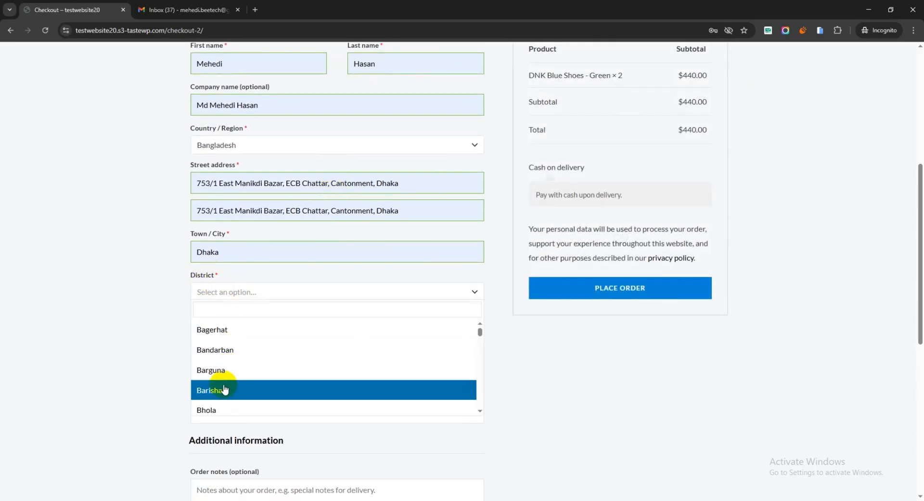
left_click(208, 389)
scroll(274, 299, "down", 3)
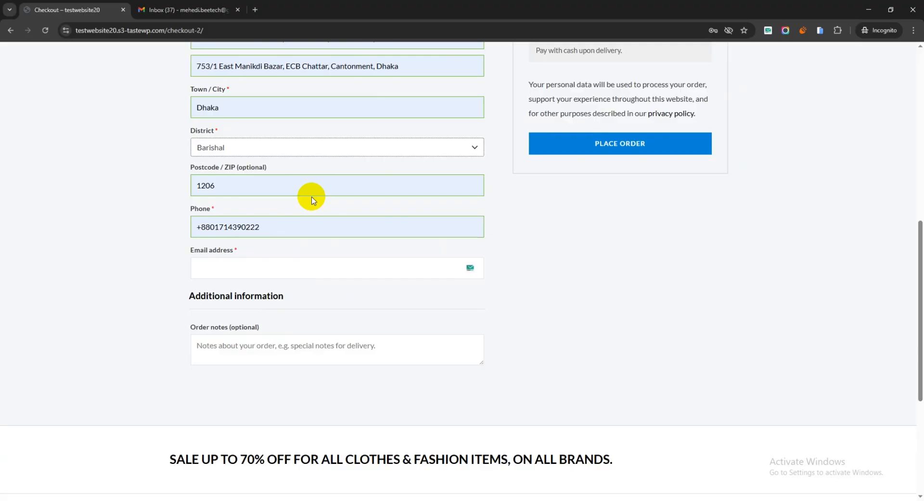
Step: Fill in the billing email address from the browser's saved suggestions
left_click(222, 261)
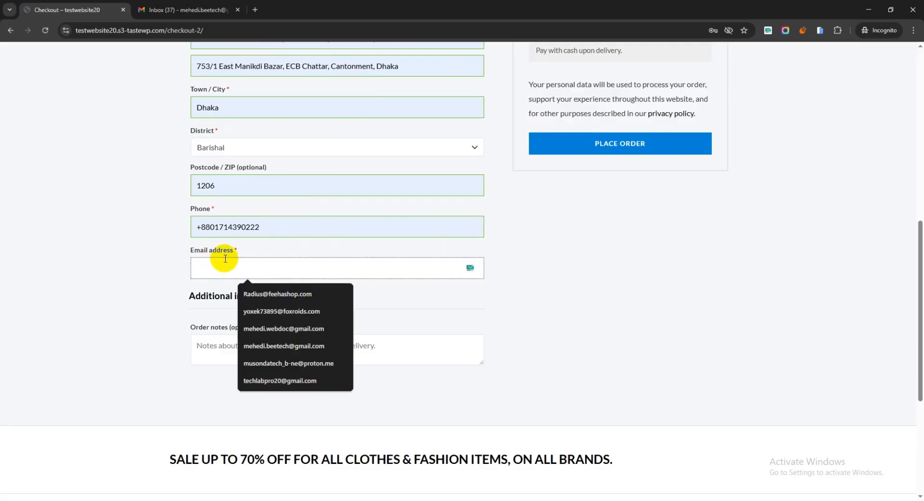
left_click(270, 346)
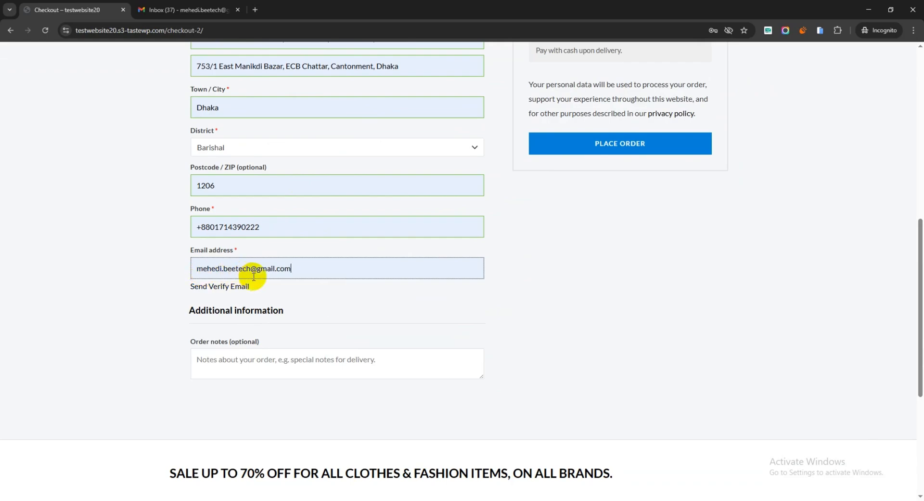
Step: Attempt to place the order before the email is verified
scroll(435, 285, "up", 2)
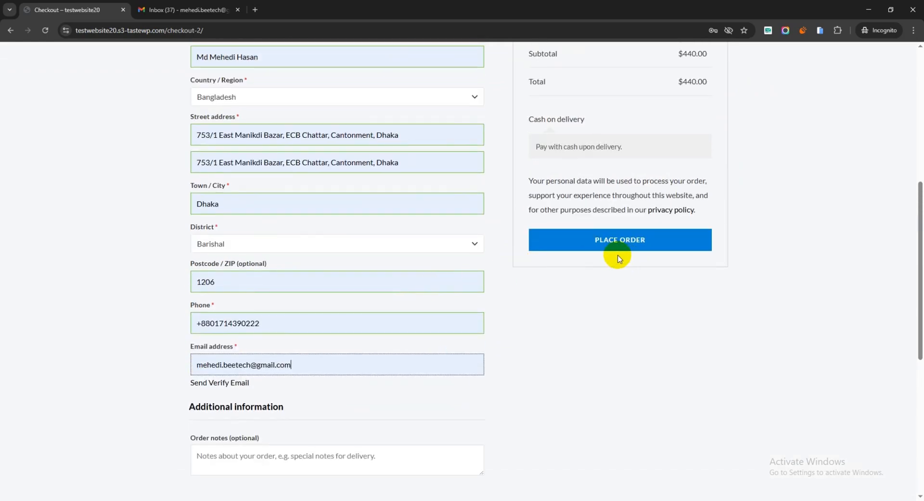
left_click(618, 243)
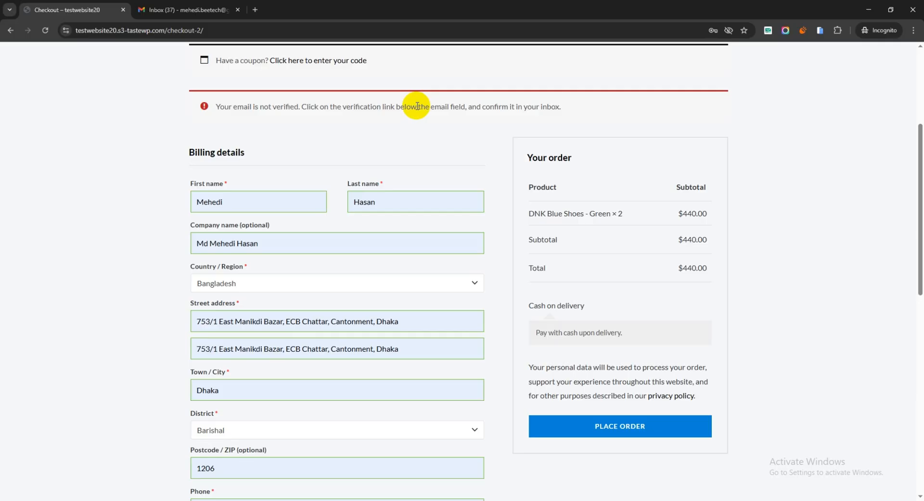
scroll(423, 134, "down", 6)
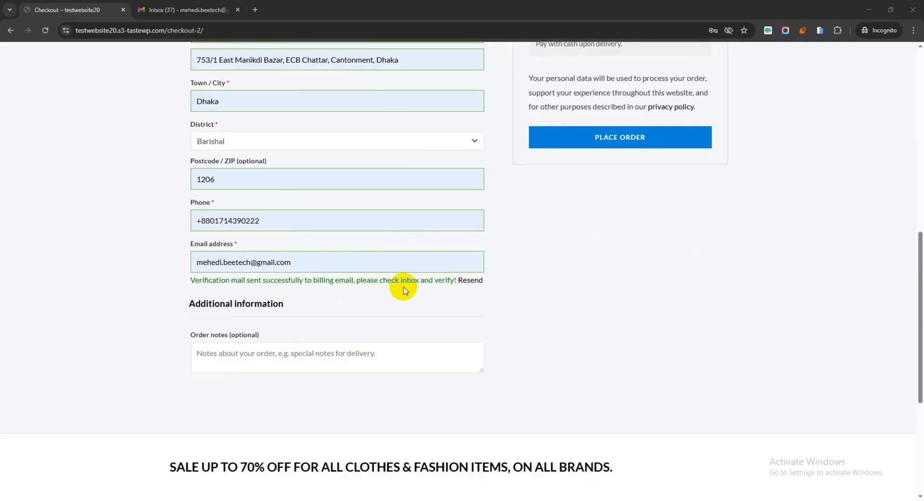
Step: Switch to the Gmail tab, open the testwebsite20 activation email from Spam, and follow its verification link
left_click(168, 9)
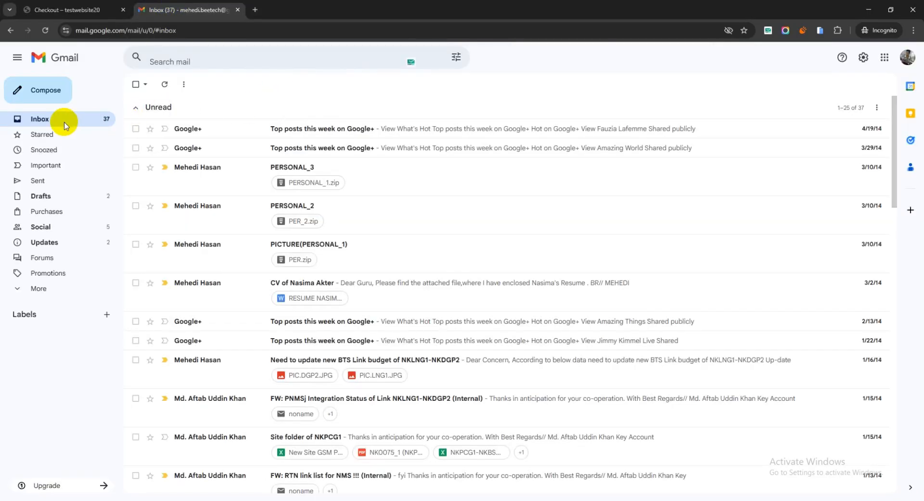
left_click(23, 290)
left_click(40, 334)
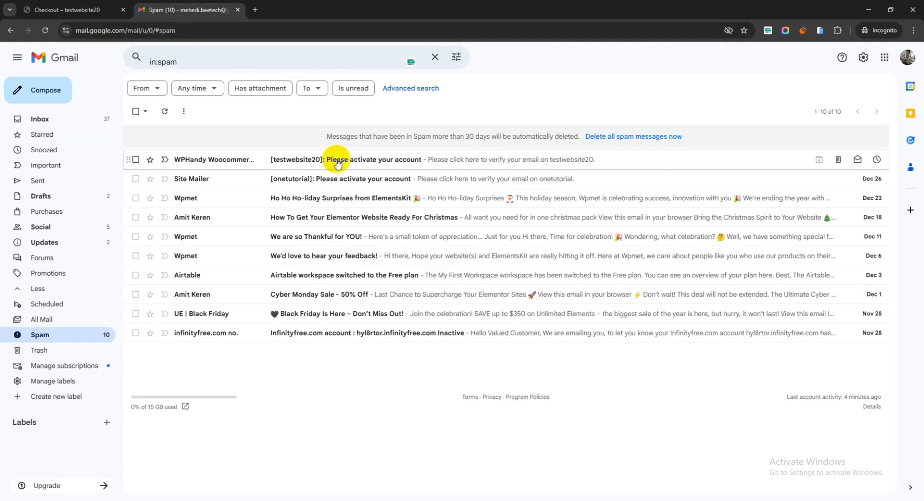
left_click(371, 163)
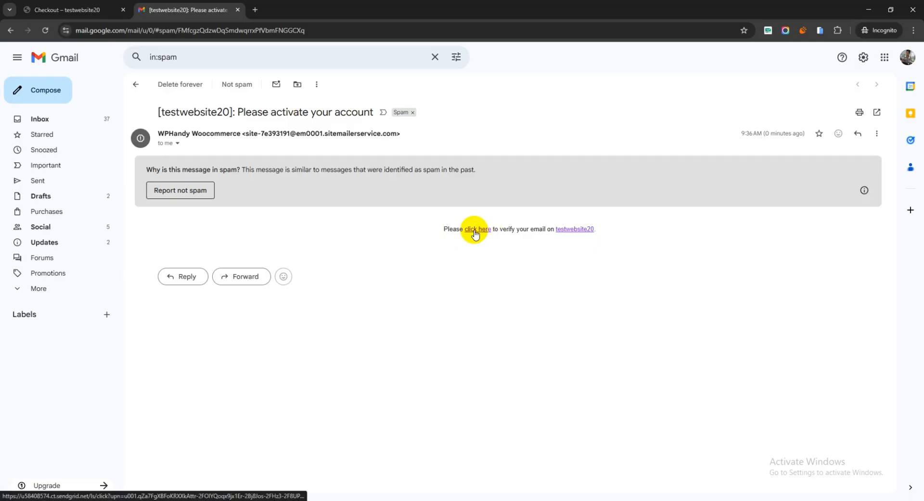
left_click(474, 230)
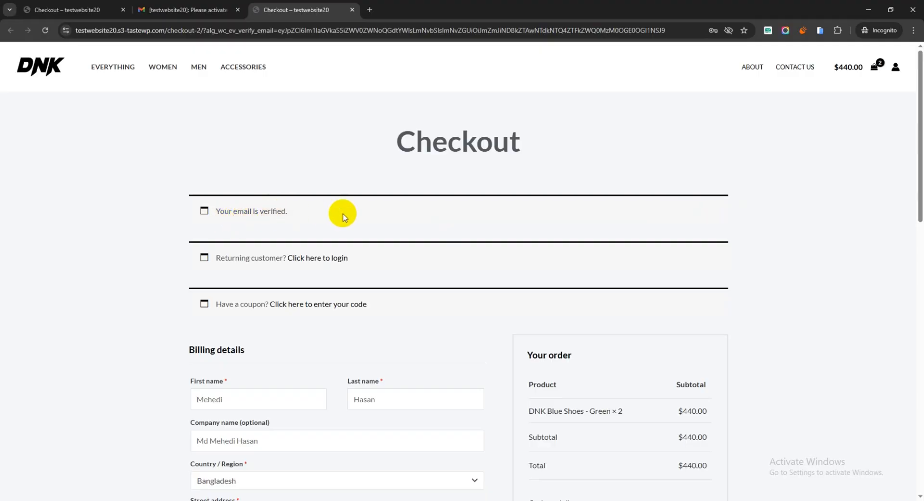
Step: Place the order on the checkout page with the verified email
scroll(347, 212, "down", 4)
scroll(257, 205, "down", 8)
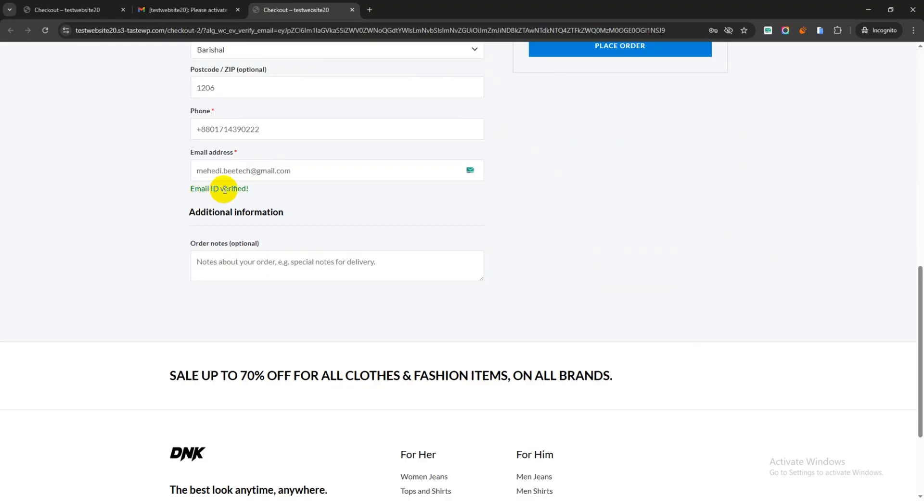
scroll(719, 175, "up", 5)
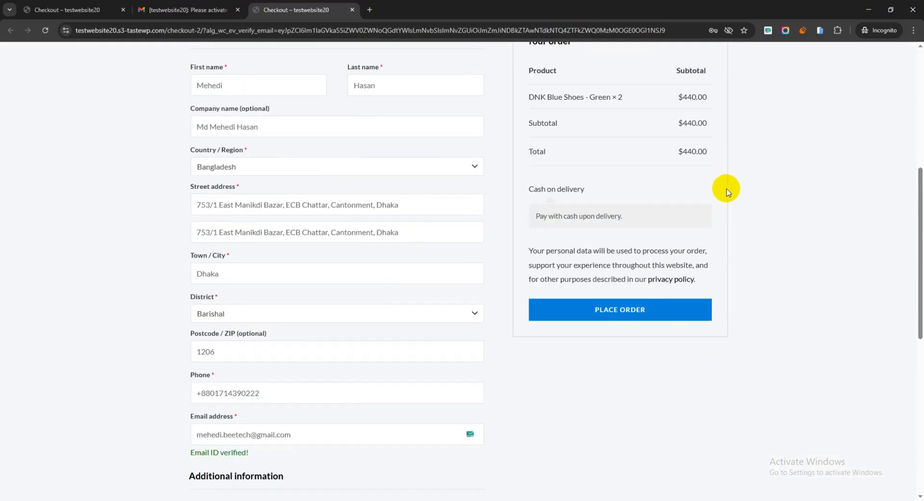
scroll(727, 187, "down", 2)
left_click(634, 242)
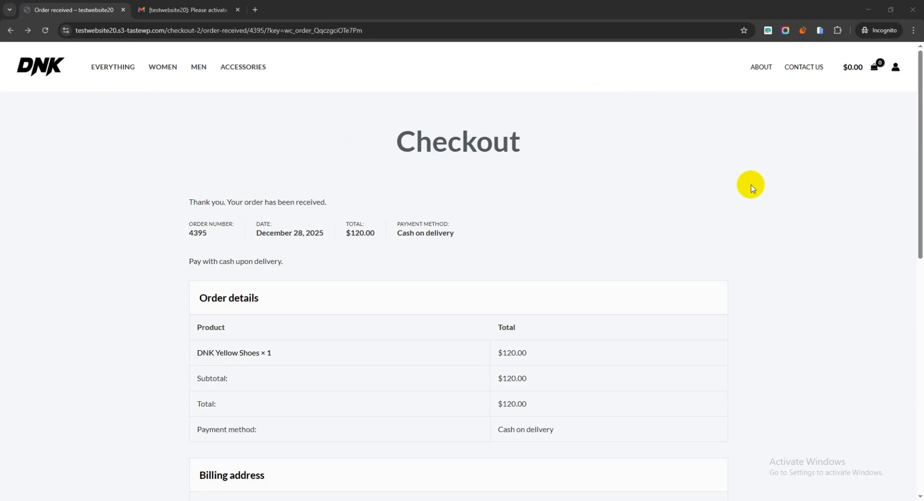
Step: Open the My Account page and log out of the customer account
left_click(896, 69)
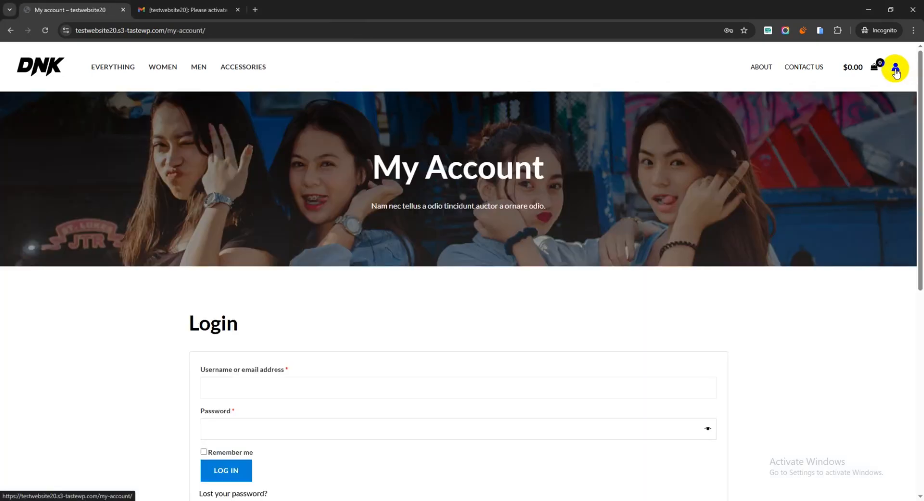
scroll(152, 97, "down", 2)
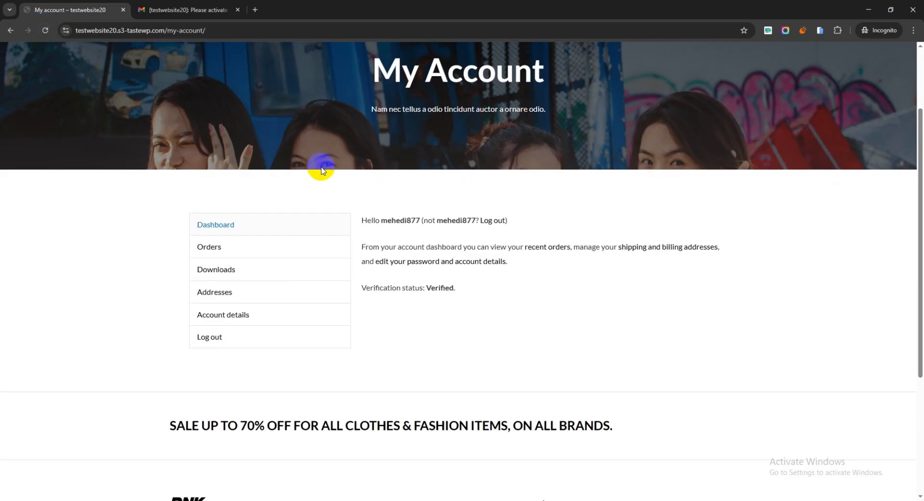
scroll(317, 166, "down", 1)
scroll(157, 249, "up", 3)
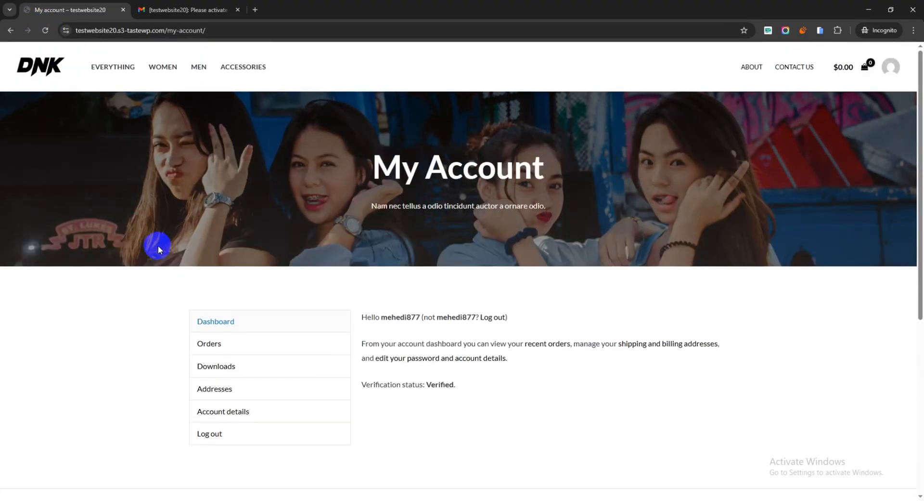
left_click(214, 436)
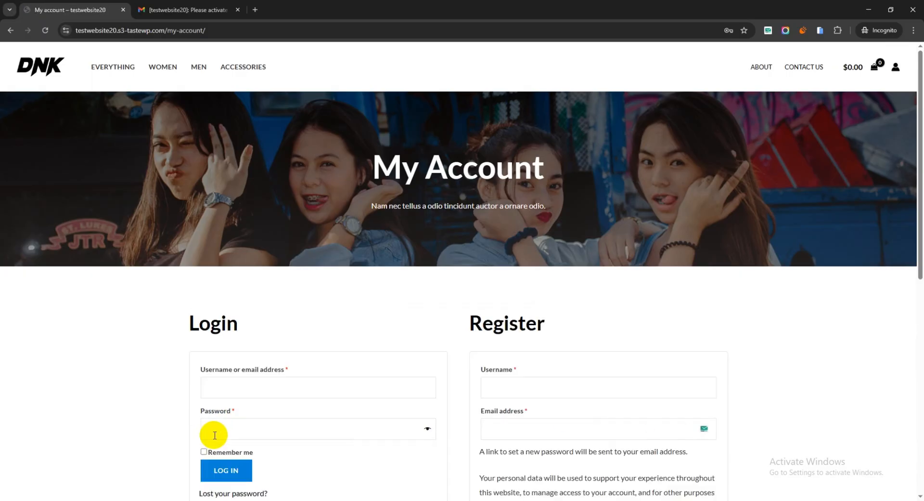
Step: Generate a new temporary email address in the TempMail extension and copy it
scroll(573, 280, "down", 3)
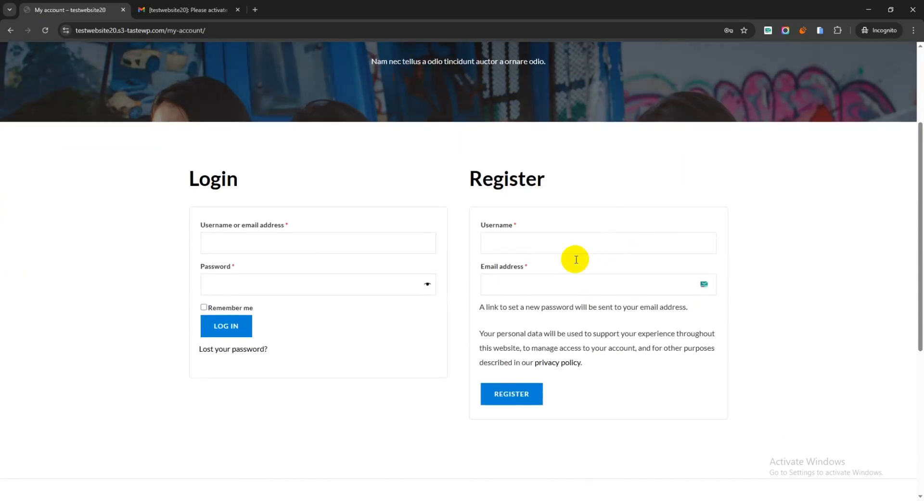
left_click(527, 243)
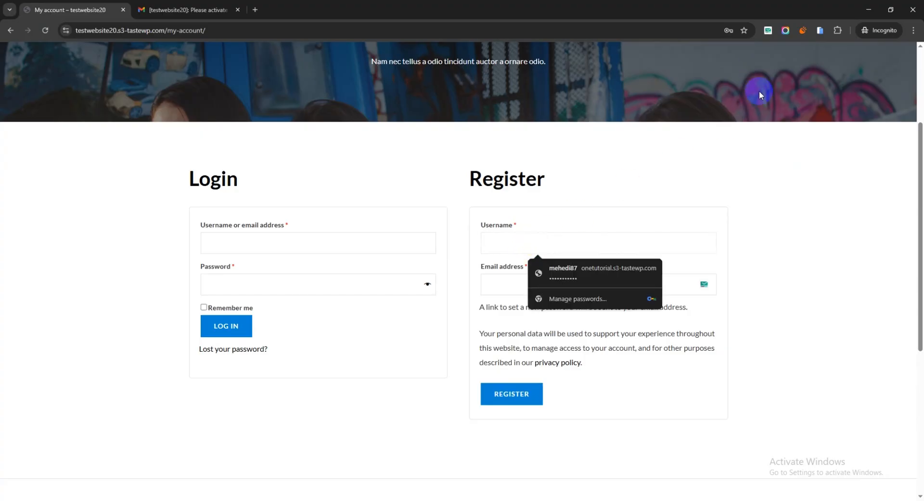
scroll(757, 145, "up", 3)
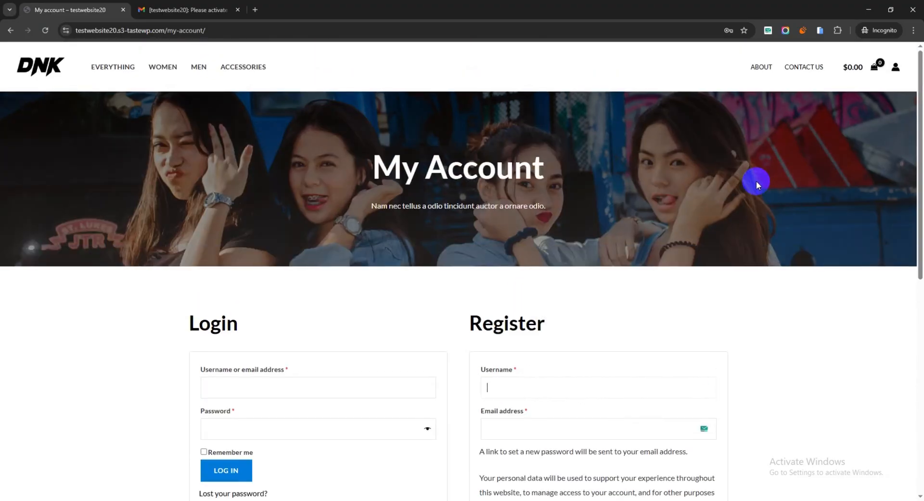
left_click(769, 31)
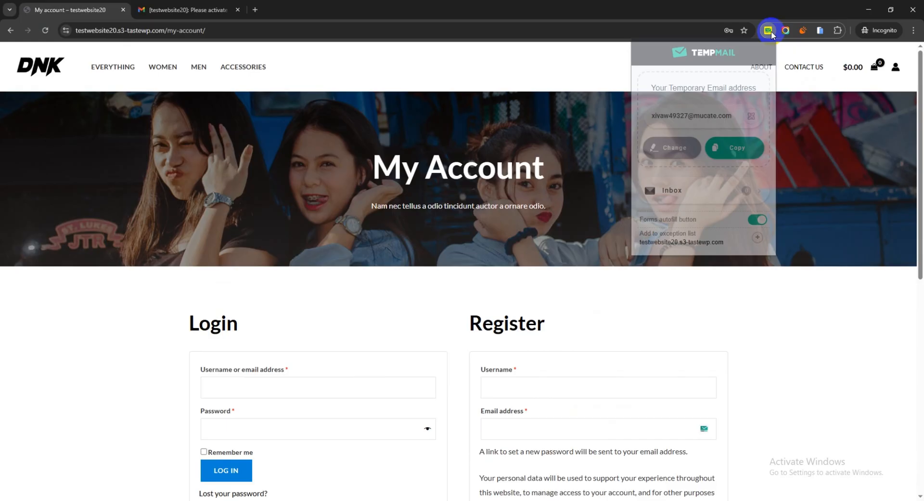
left_click(684, 151)
left_click(730, 148)
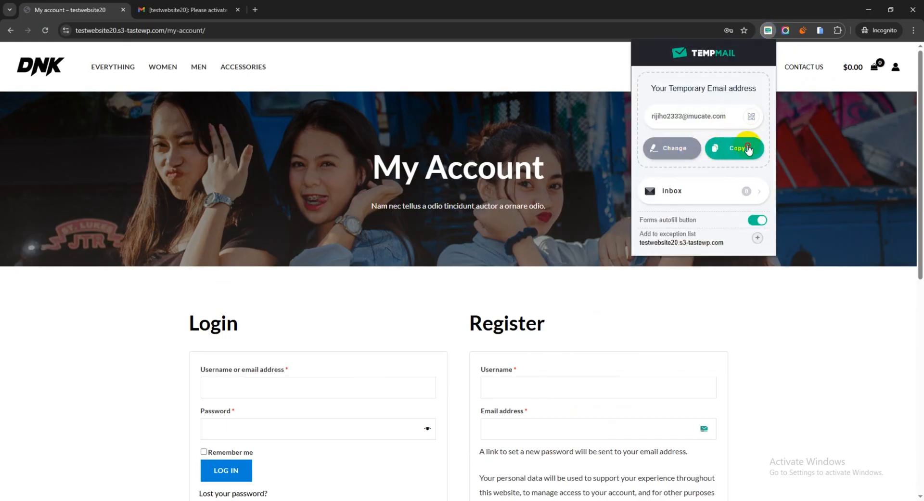
Step: Register a new account using the copied temporary address as both username and email address
left_click(406, 273)
scroll(524, 275, "down", 3)
left_click(531, 243)
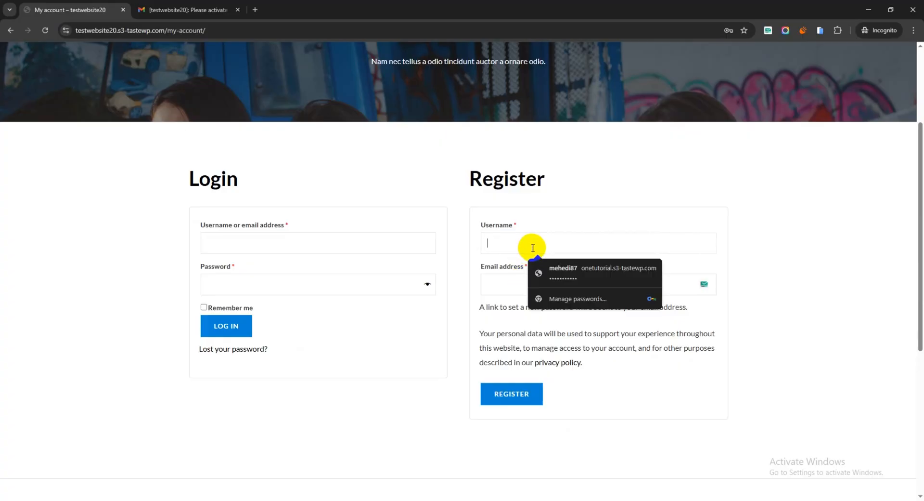
key("ctrl+v")
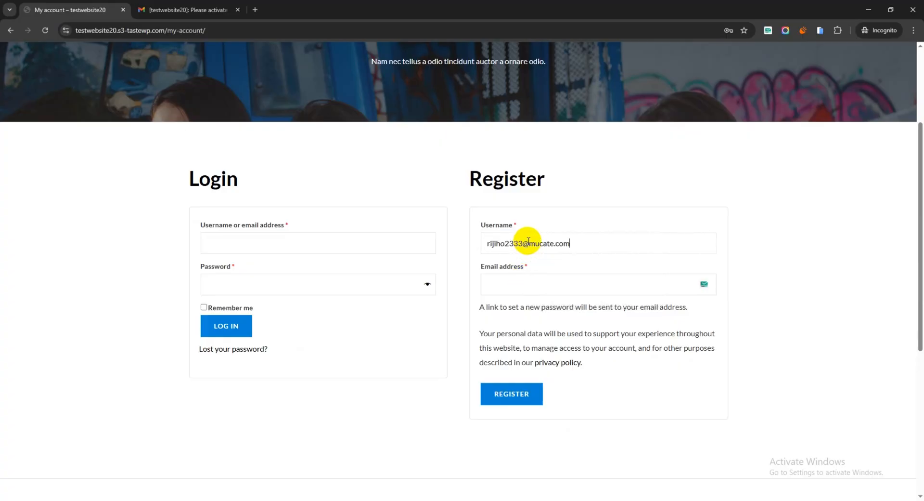
left_click(517, 283)
key("ctrl+v")
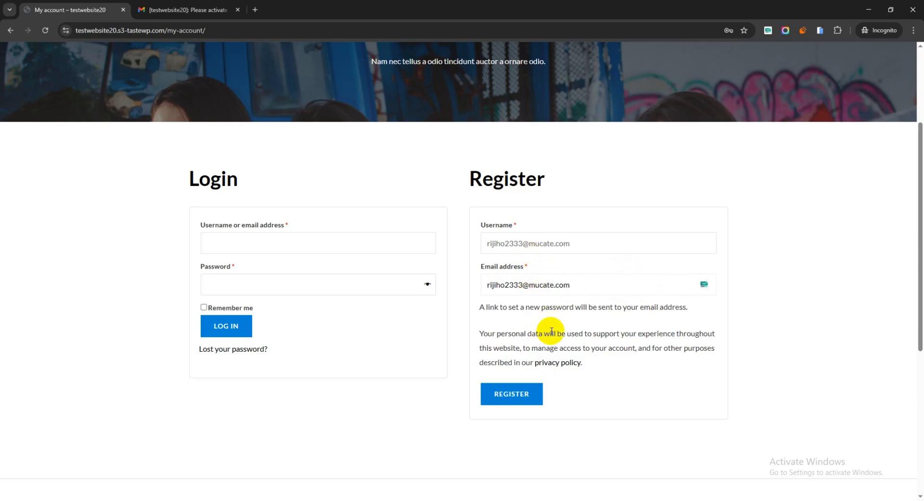
left_click(512, 395)
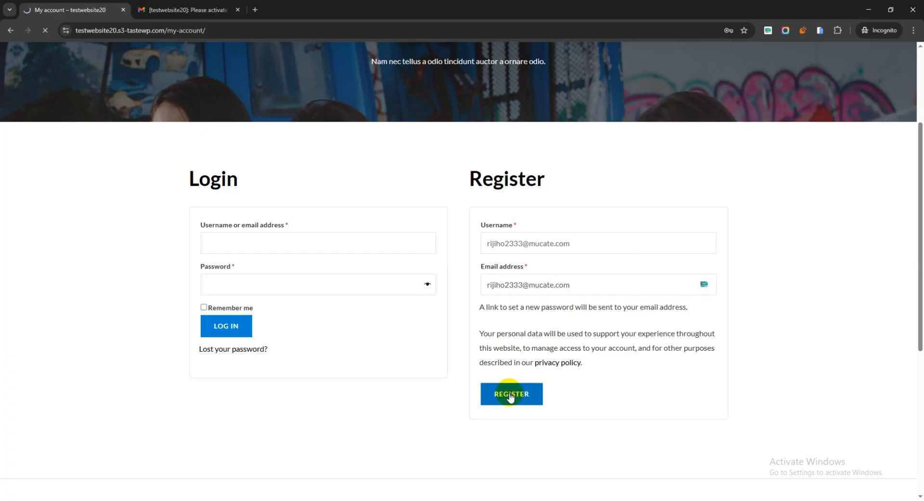
Step: Open the activation email in the TempMail inbox and follow its verification link
scroll(328, 296, "down", 2)
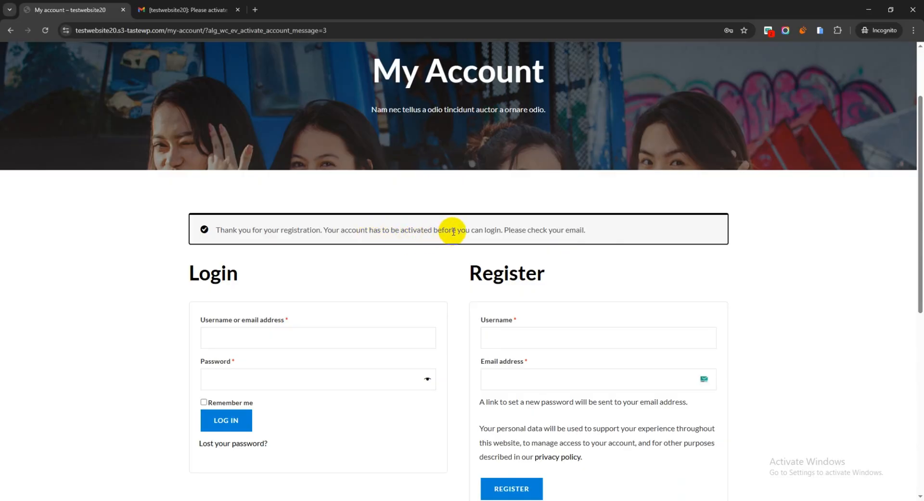
left_click_drag(510, 233, 644, 226)
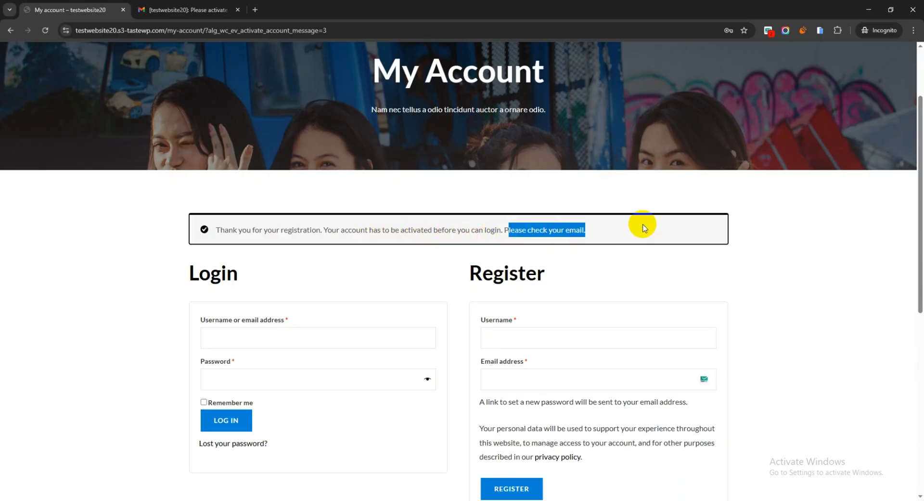
left_click(769, 31)
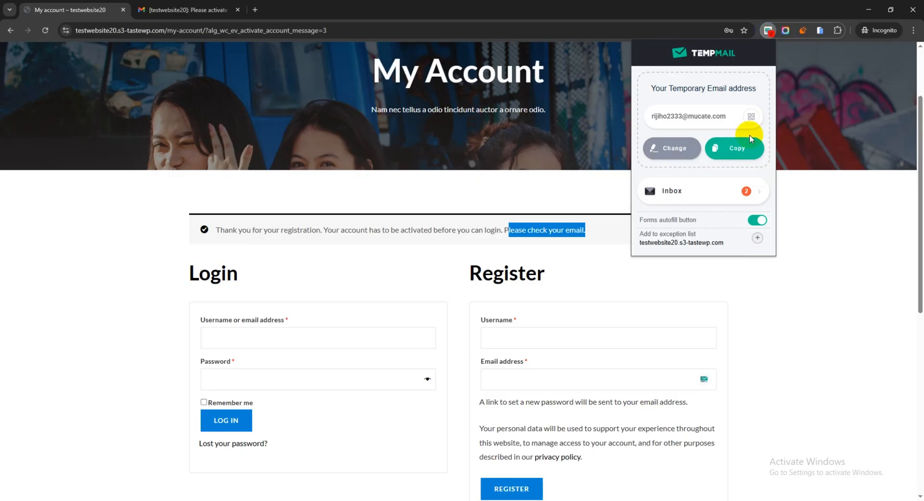
left_click(674, 191)
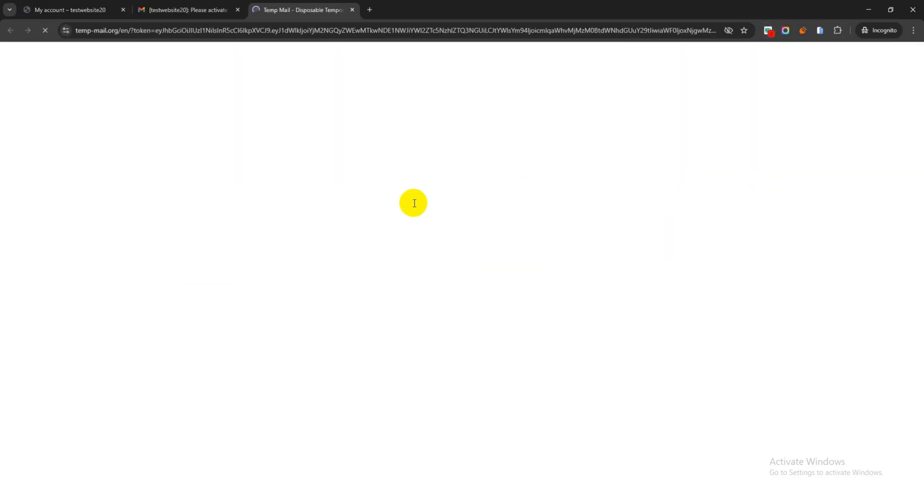
left_click(496, 158)
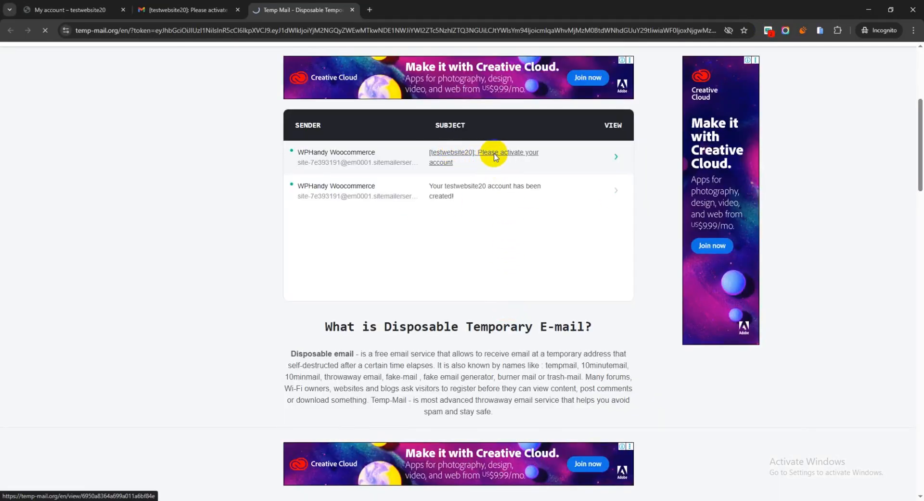
scroll(470, 241, "down", 4)
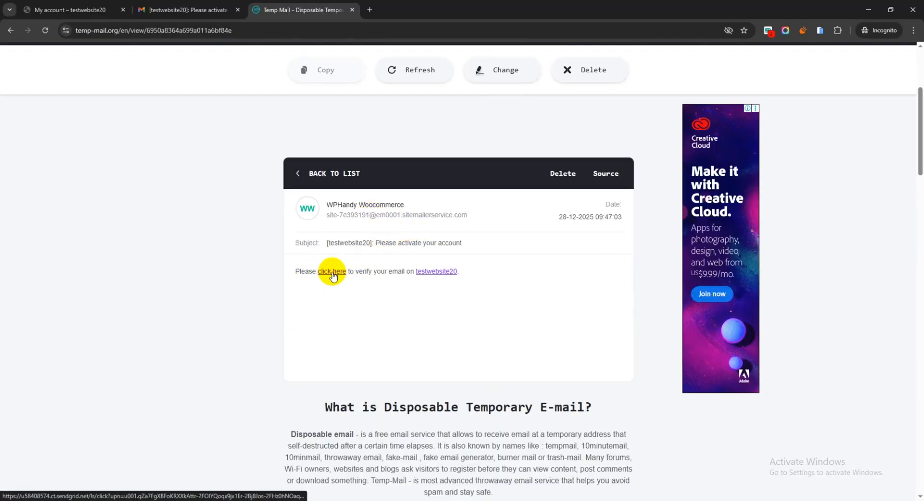
left_click(332, 272)
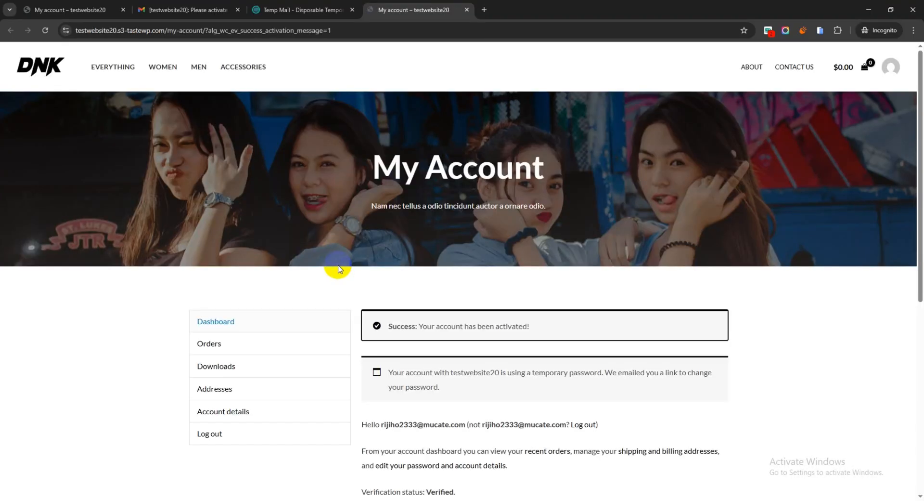
left_click(432, 242)
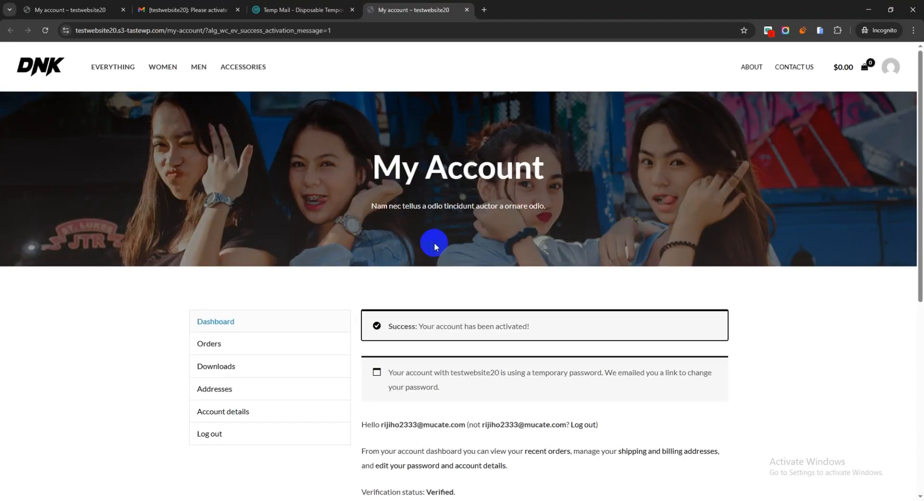
Step: Review the account activation notice and verification status on the account dashboard
scroll(482, 236, "down", 3)
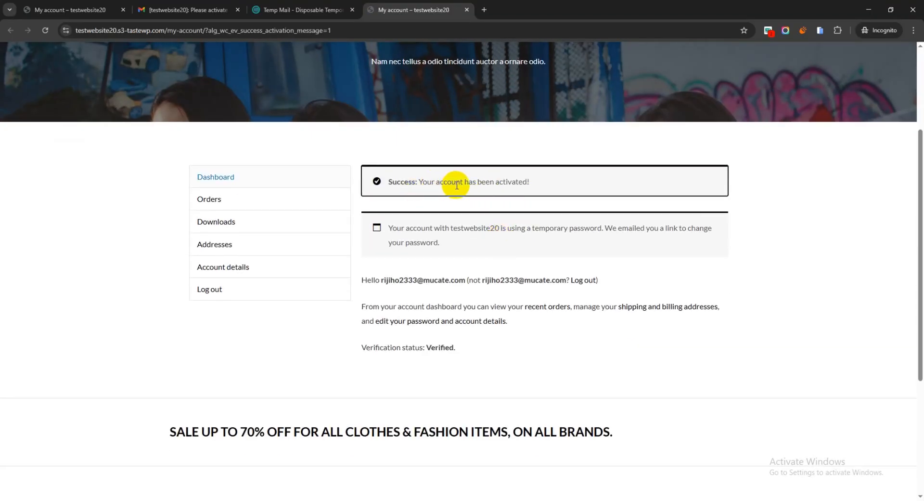
left_click_drag(546, 181, 391, 179)
left_click(542, 187)
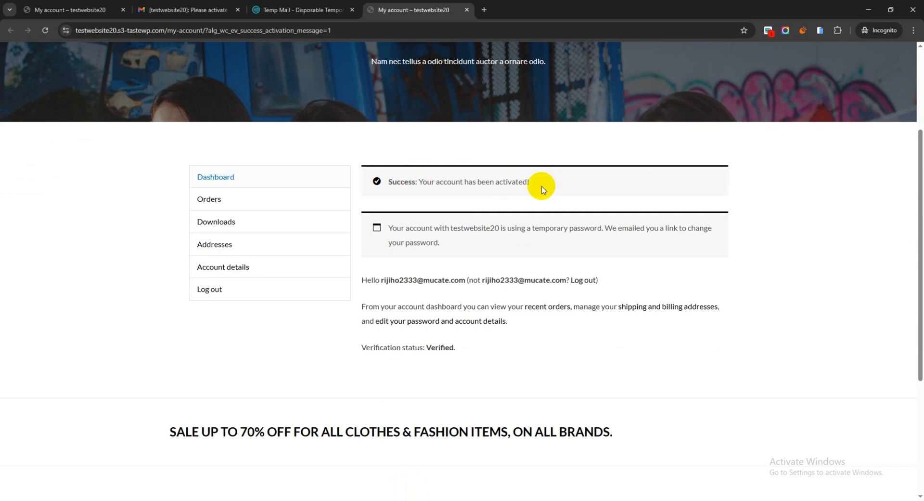